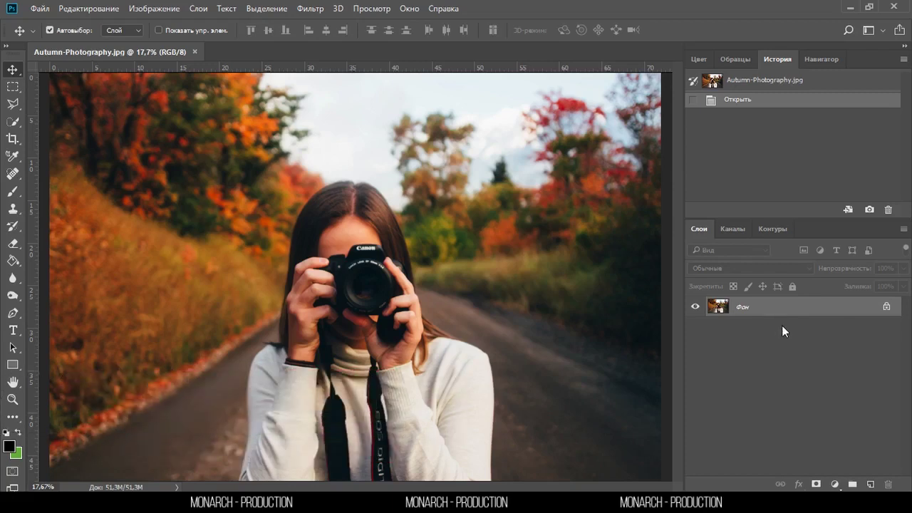
# Add a Curves adjustment layer with the black point output raised to 16 for faded shadows.
pyautogui.click(836, 484)
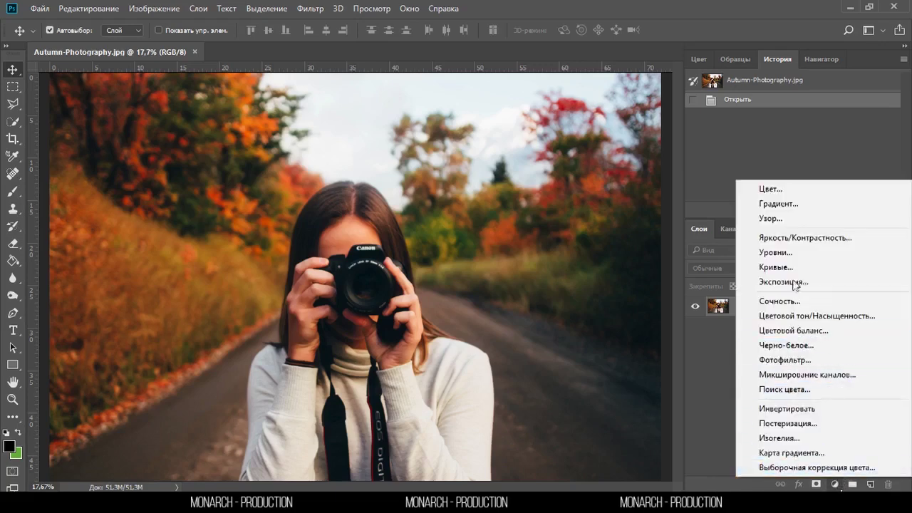
pyautogui.click(792, 269)
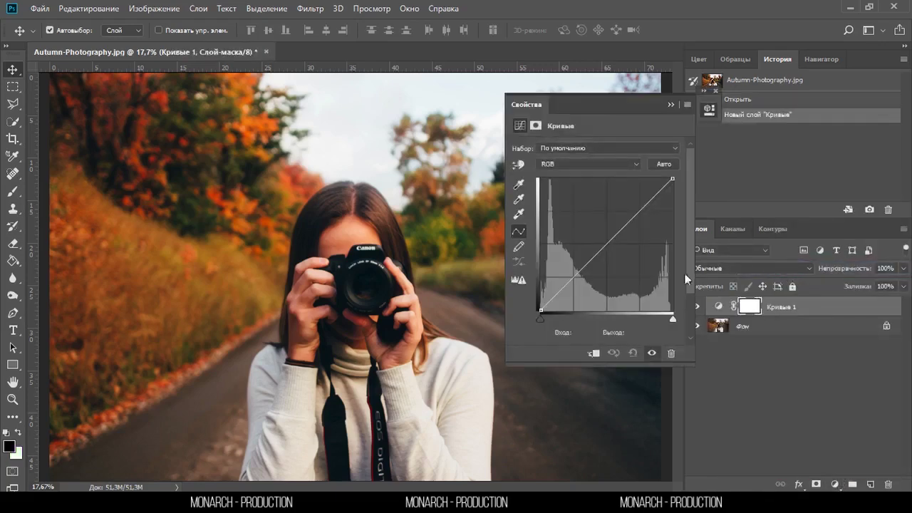
pyautogui.click(540, 309)
pyautogui.moveTo(540, 309); pyautogui.dragTo(540, 297)
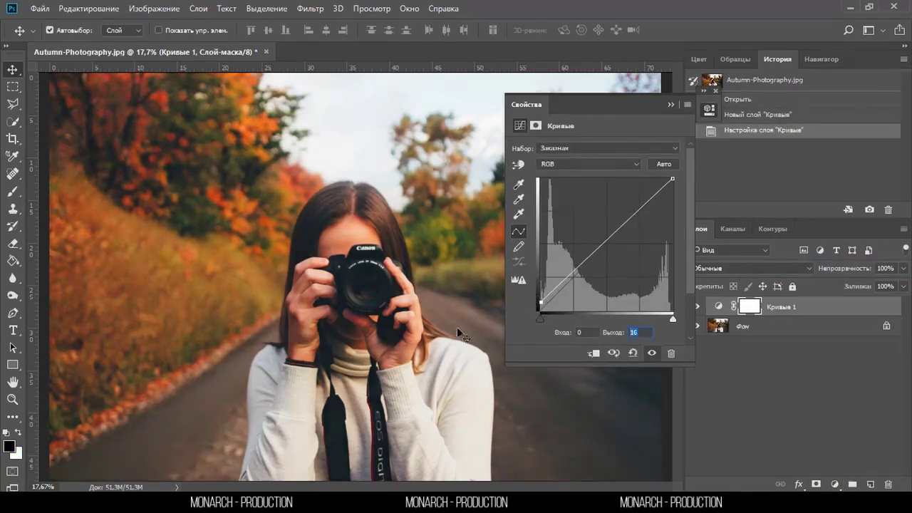
pyautogui.click(671, 106)
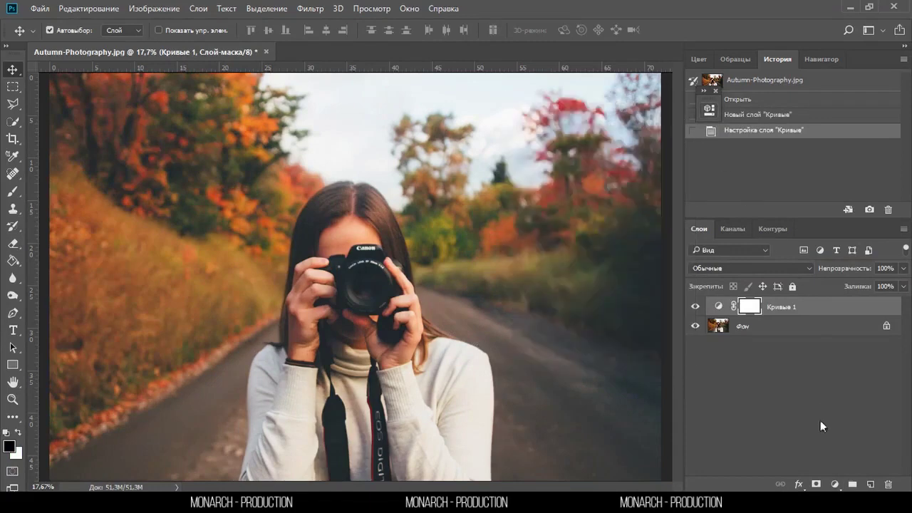
pyautogui.click(835, 484)
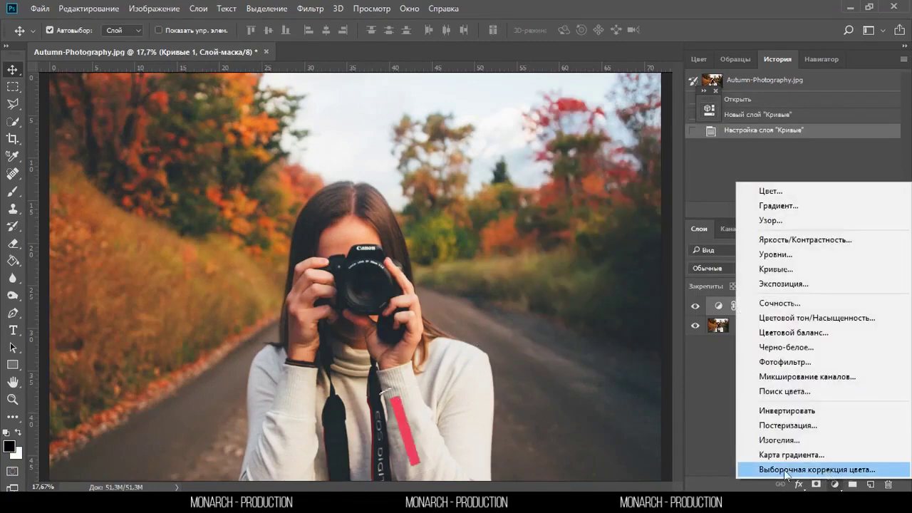
# Add a Selective Color layer adding cyan to the Reds and Yellows and reducing their black.
pyautogui.click(824, 472)
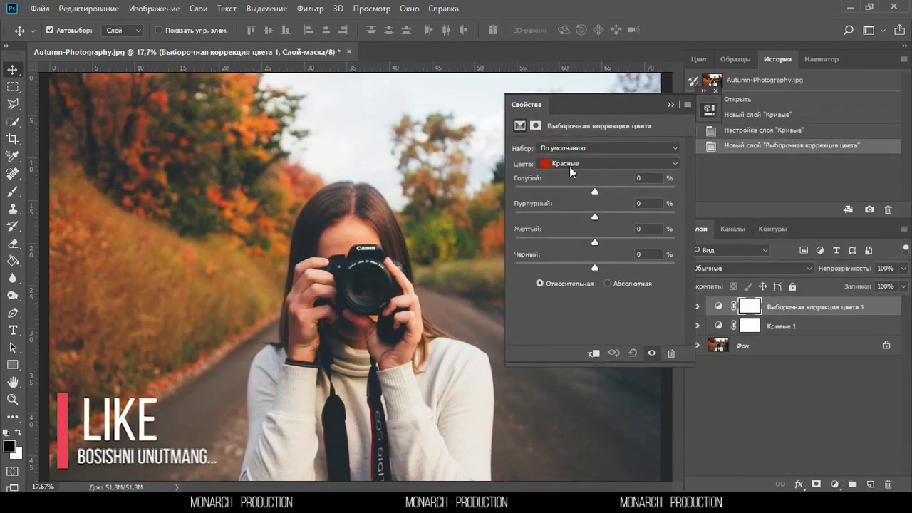
pyautogui.moveTo(596, 192)
pyautogui.mouseDown()
pyautogui.moveTo(659, 191)
pyautogui.moveTo(624, 189)
pyautogui.mouseUp()
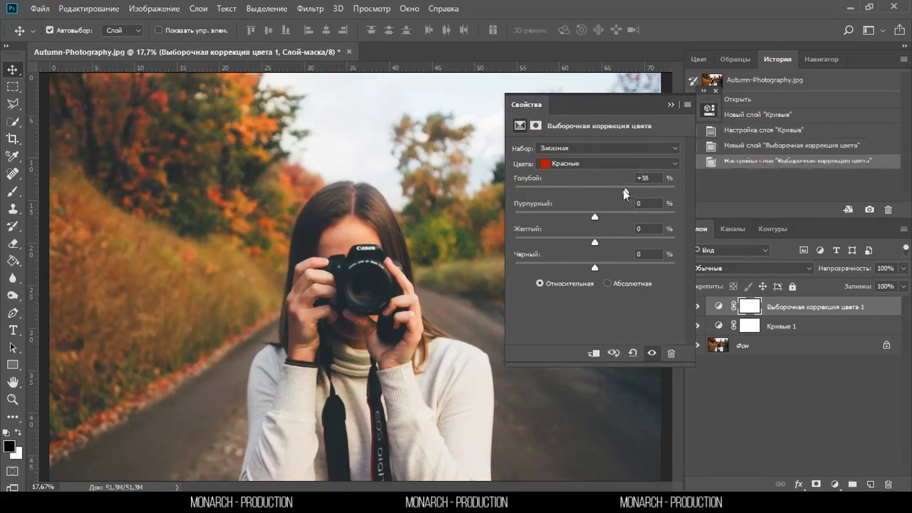
pyautogui.moveTo(595, 216)
pyautogui.mouseDown()
pyautogui.moveTo(610, 220)
pyautogui.moveTo(595, 227)
pyautogui.moveTo(602, 239)
pyautogui.moveTo(588, 267)
pyautogui.mouseUp()
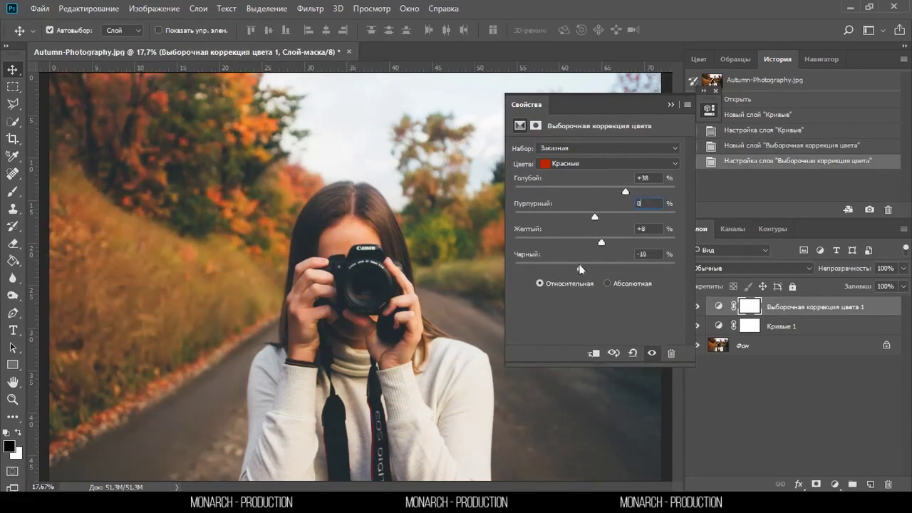
pyautogui.click(576, 164)
pyautogui.click(577, 187)
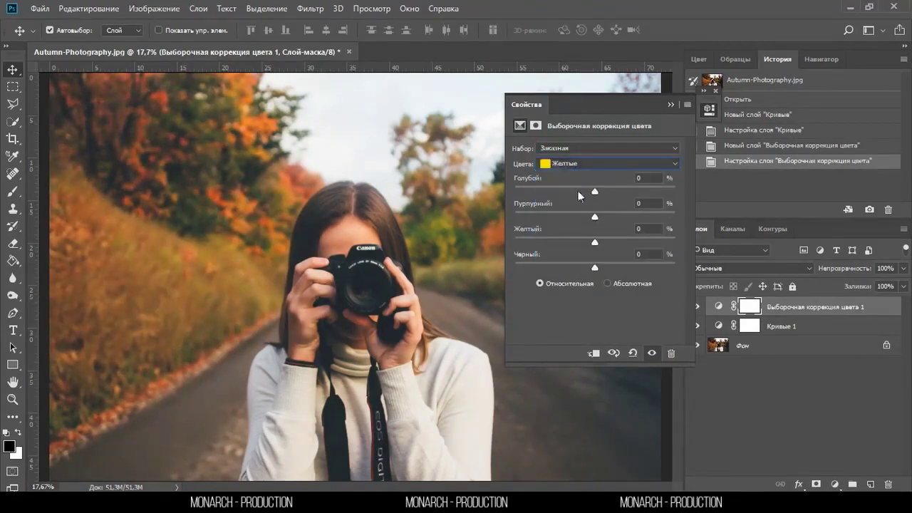
pyautogui.moveTo(595, 191); pyautogui.dragTo(627, 191)
pyautogui.moveTo(595, 217)
pyautogui.mouseDown()
pyautogui.moveTo(579, 216)
pyautogui.moveTo(586, 238)
pyautogui.moveTo(575, 267)
pyautogui.mouseUp()
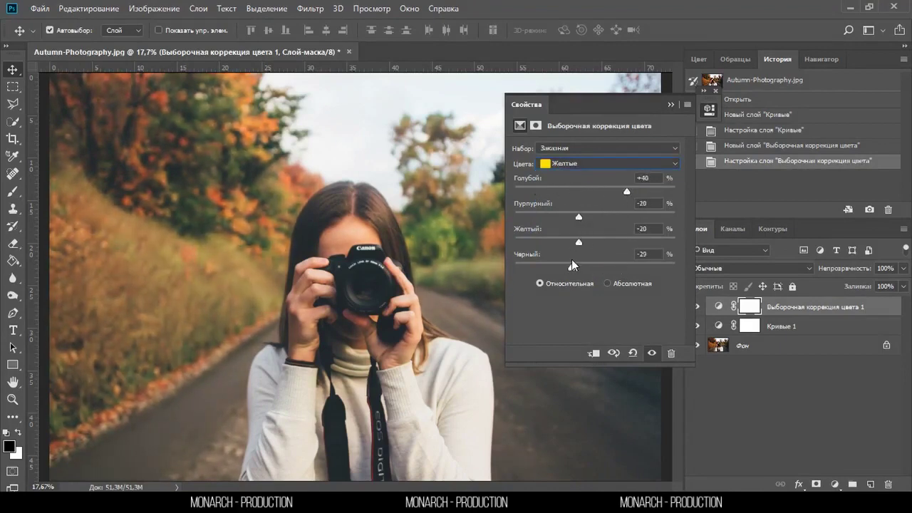
pyautogui.click(671, 104)
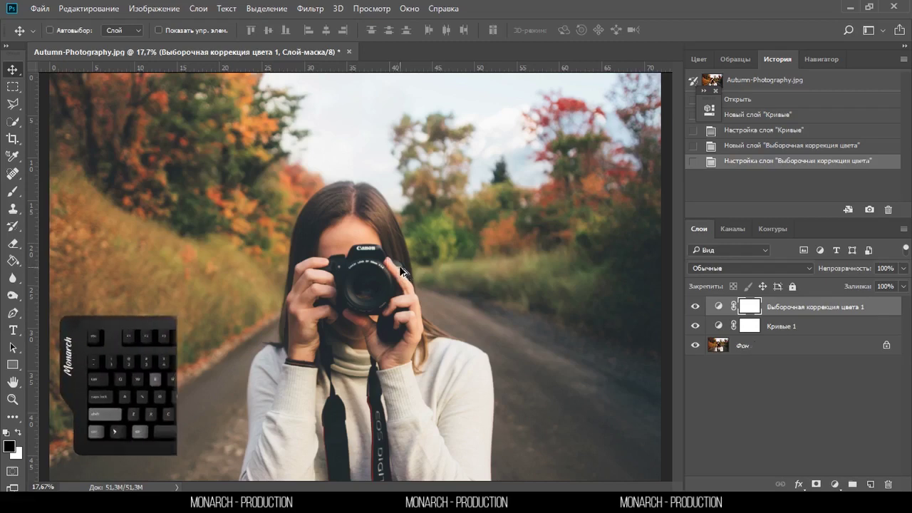
# Stamp all visible layers into a new merged layer and desaturate it.
pyautogui.hotkey('ctrl', 'shift', 'alt', 'e')
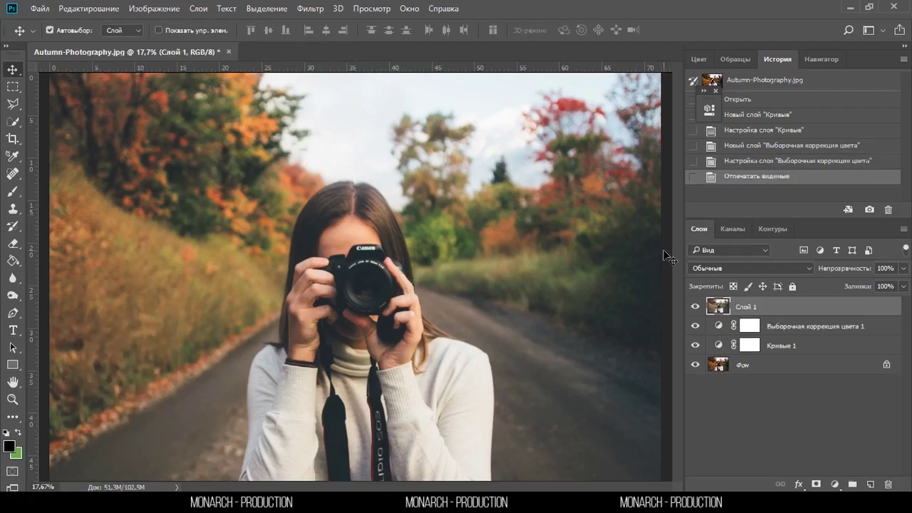
pyautogui.press('ctrl')
pyautogui.hotkey('shift', 'ctrl', 'u')
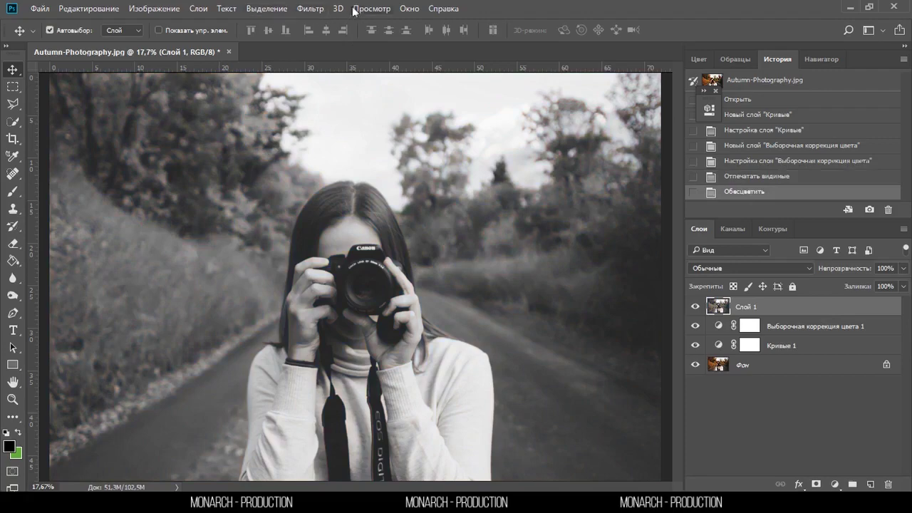
# Apply a 2,5-pixel High Pass filter to the merged layer and blend it as Hard Light.
pyautogui.click(311, 9)
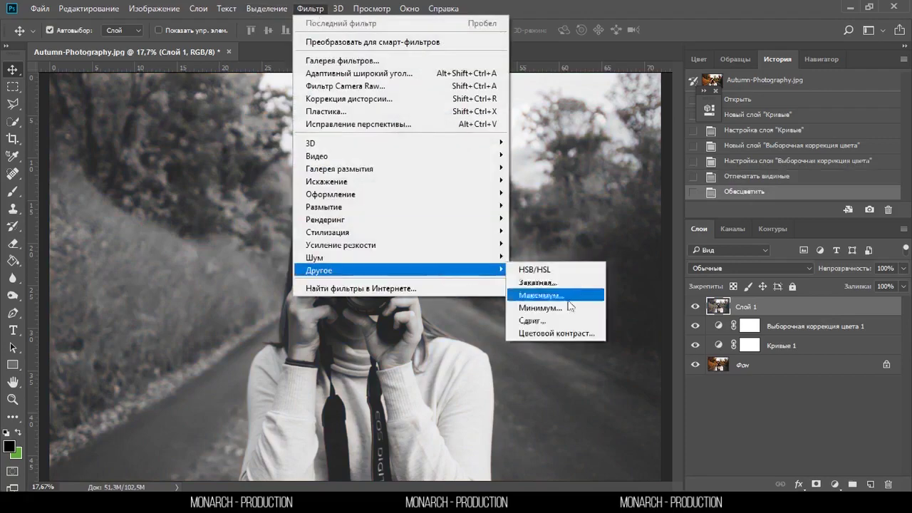
pyautogui.click(569, 335)
pyautogui.moveTo(408, 295); pyautogui.dragTo(374, 294)
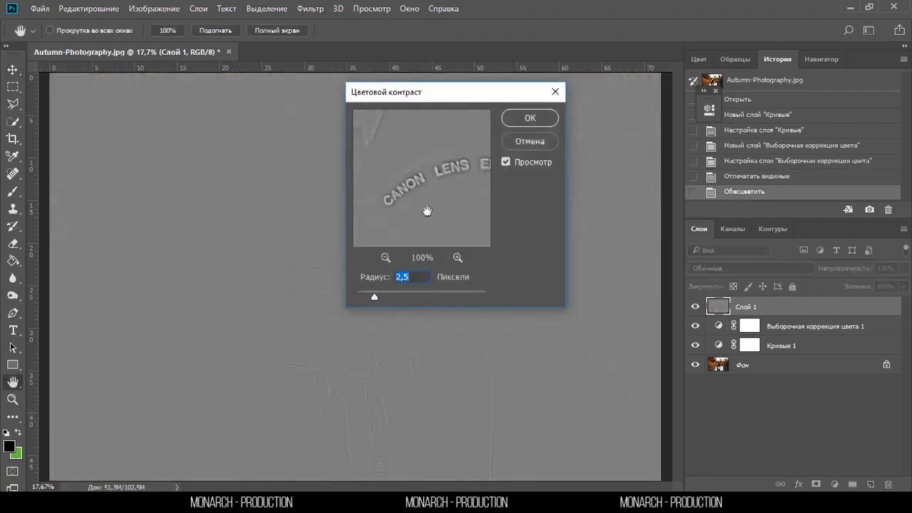
pyautogui.click(529, 118)
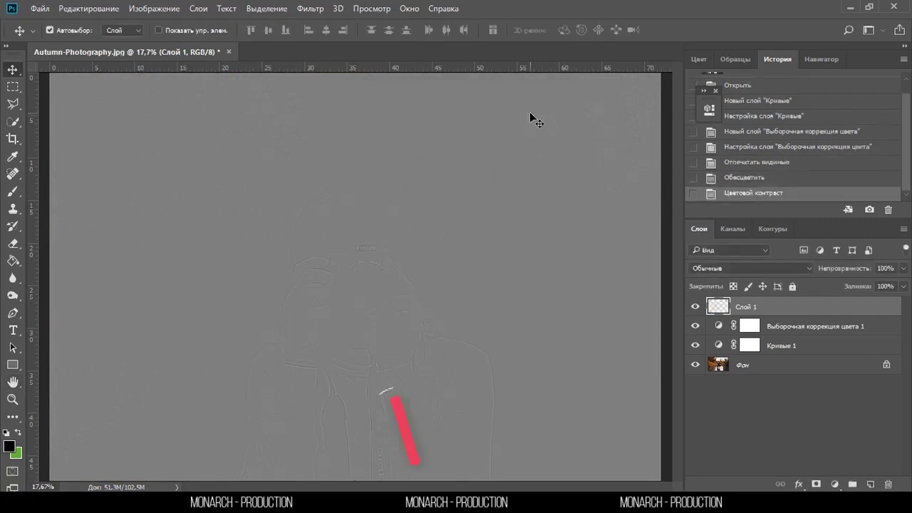
pyautogui.click(719, 268)
pyautogui.click(711, 145)
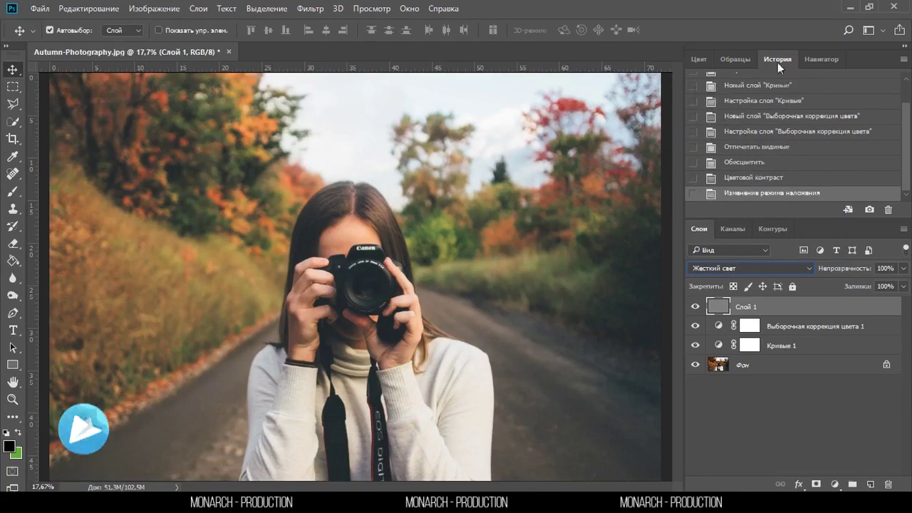
pyautogui.scroll(1, 774, 149)
pyautogui.click(759, 118)
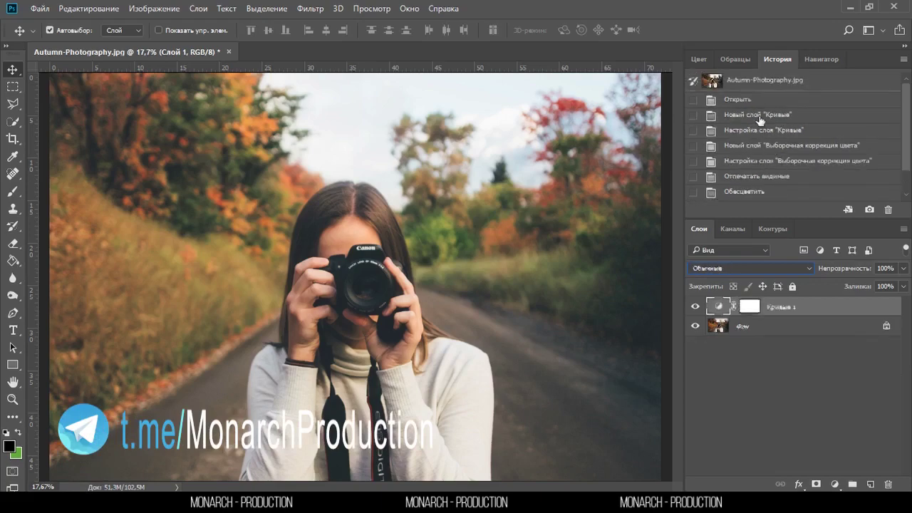
pyautogui.click(759, 191)
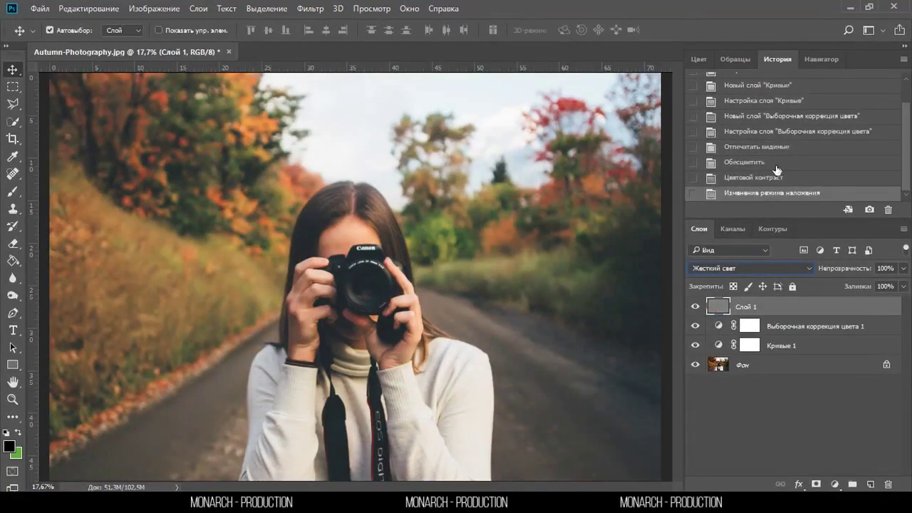
pyautogui.click(696, 345)
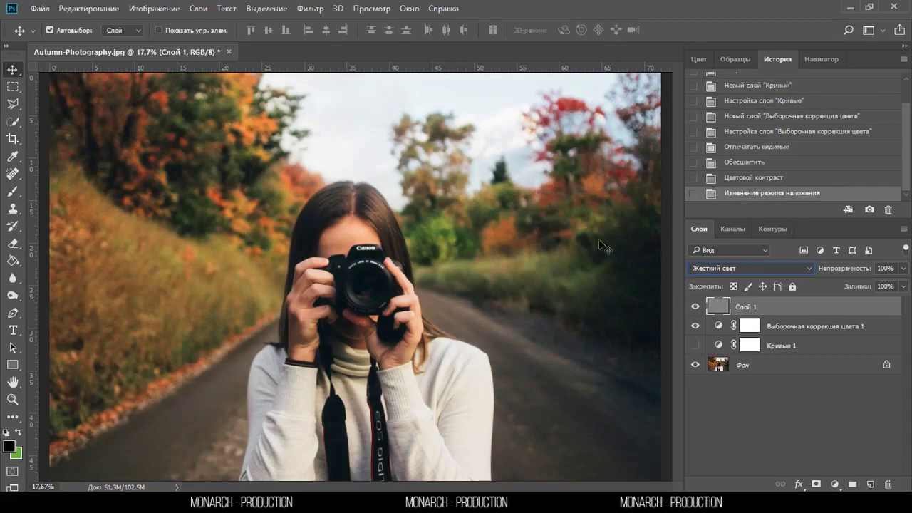
pyautogui.click(695, 345)
pyautogui.click(741, 365)
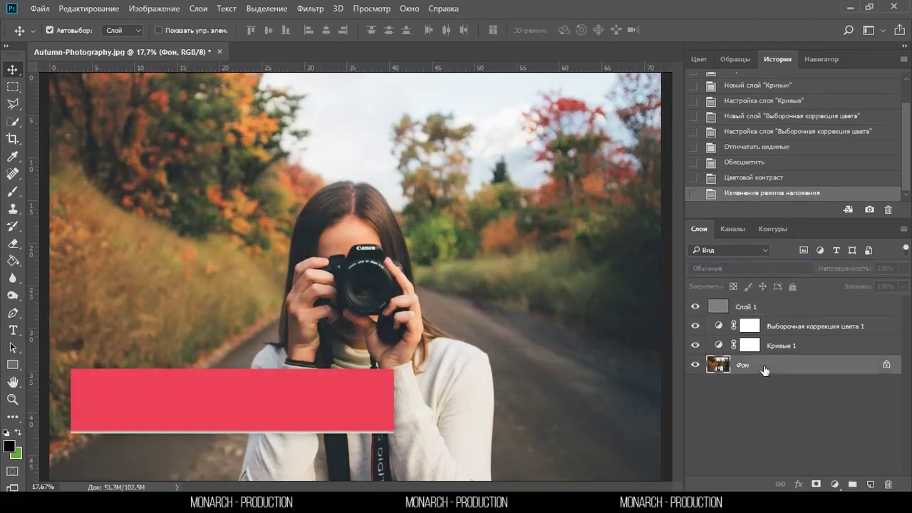
# Duplicate the background, hide the upper layers, and apply a contrast S-curve to the copy.
pyautogui.hotkey('ctrl', 'j')
pyautogui.moveTo(696, 346); pyautogui.dragTo(696, 306)
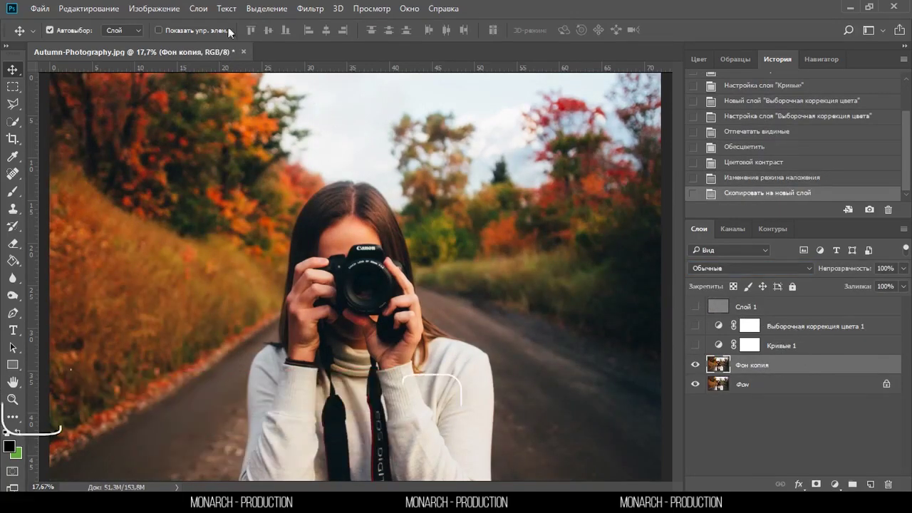
pyautogui.click(199, 9)
pyautogui.moveTo(154, 8)
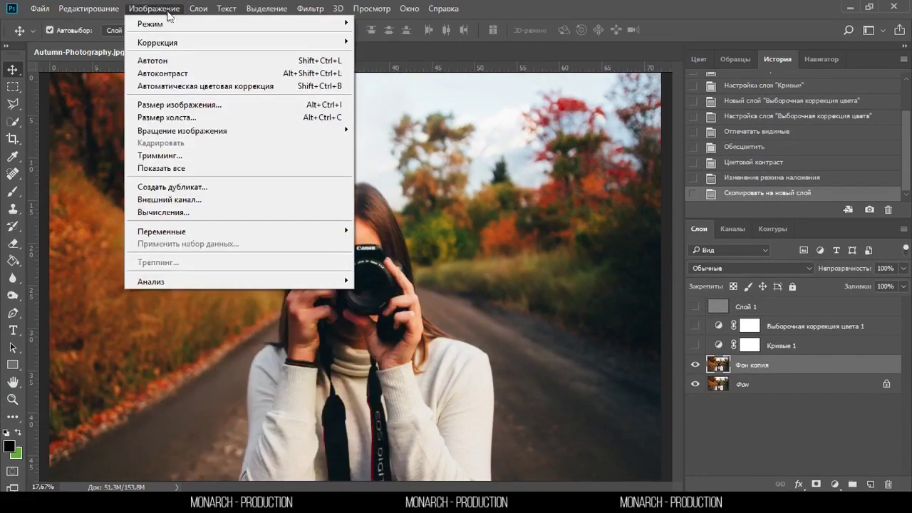
pyautogui.moveTo(157, 42)
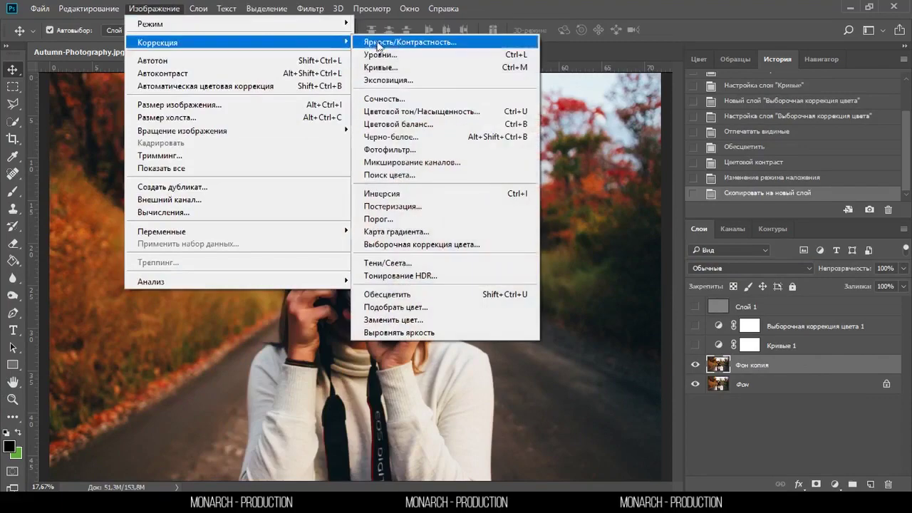
pyautogui.click(381, 67)
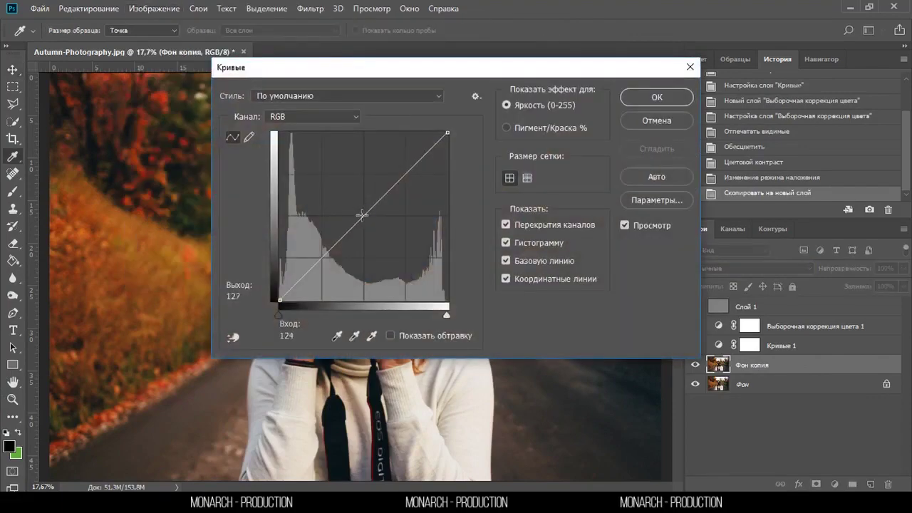
pyautogui.moveTo(356, 222); pyautogui.dragTo(356, 207)
pyautogui.moveTo(325, 239); pyautogui.dragTo(325, 258)
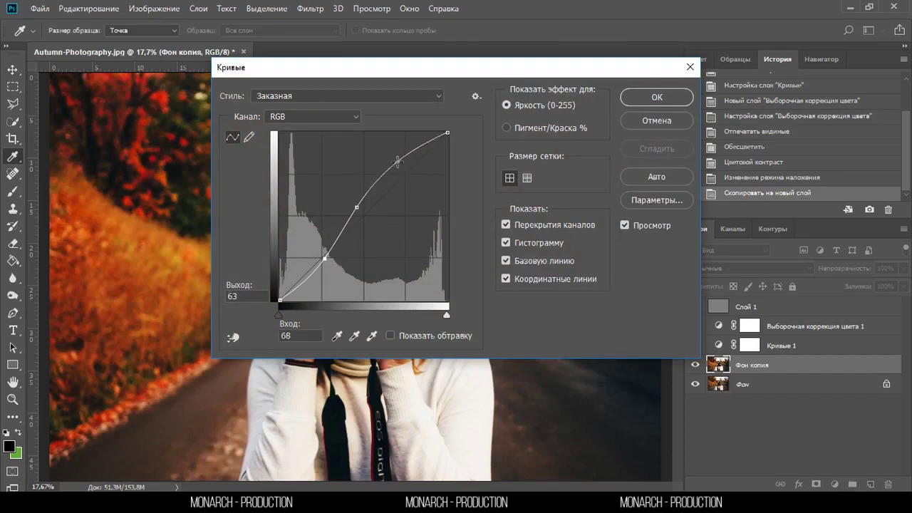
pyautogui.click(403, 166)
pyautogui.moveTo(475, 68); pyautogui.dragTo(743, 87)
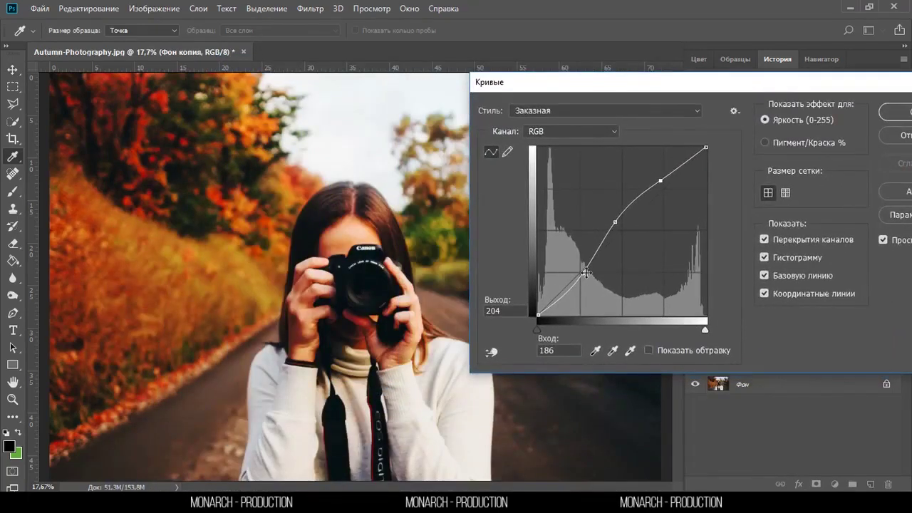
pyautogui.moveTo(583, 272); pyautogui.dragTo(575, 270)
pyautogui.moveTo(662, 182); pyautogui.dragTo(667, 193)
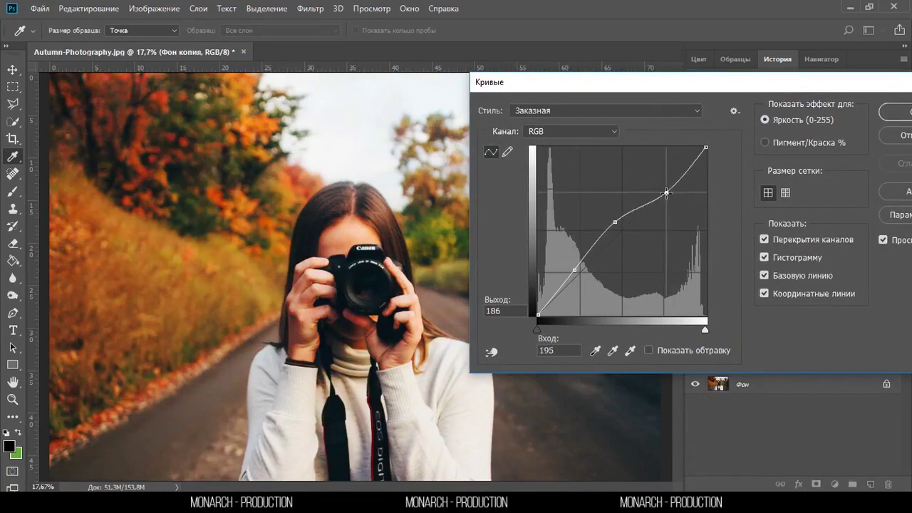
pyautogui.moveTo(440, 104); pyautogui.dragTo(429, 104)
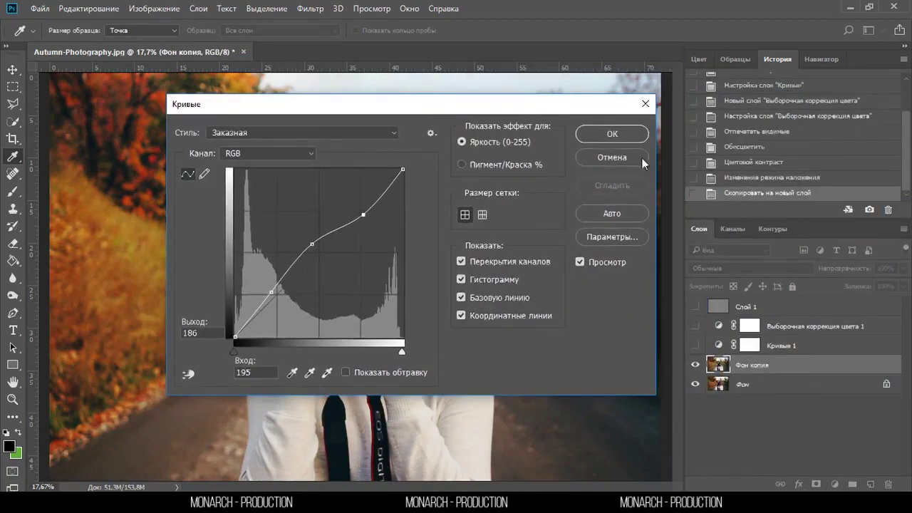
pyautogui.click(615, 132)
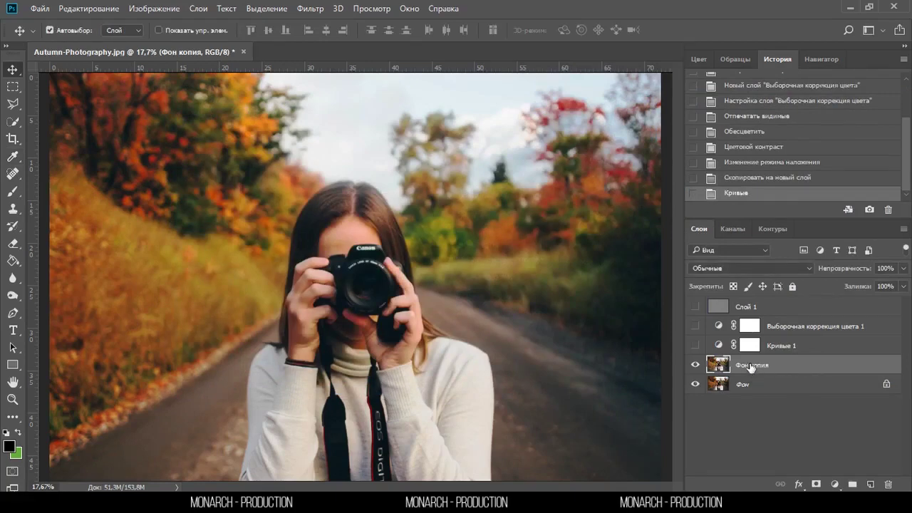
# Delete the background copy and show Selective Color, Кривые 1 and the gray Слой 1 again.
pyautogui.press('Delete')
pyautogui.click(834, 484)
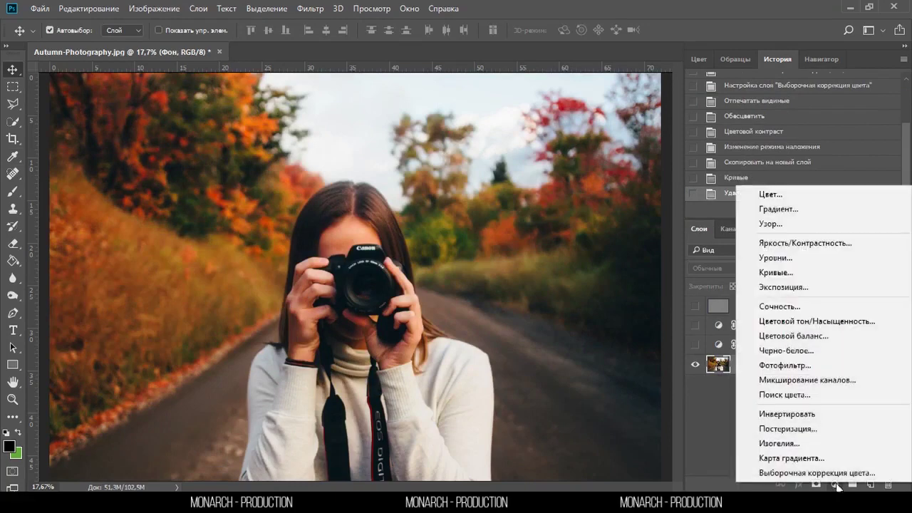
pyautogui.click(695, 327)
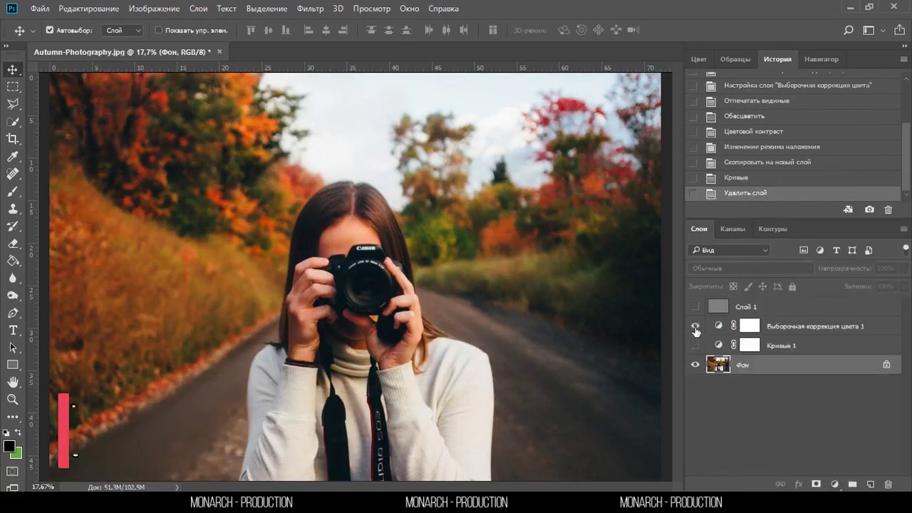
pyautogui.click(695, 345)
pyautogui.click(695, 306)
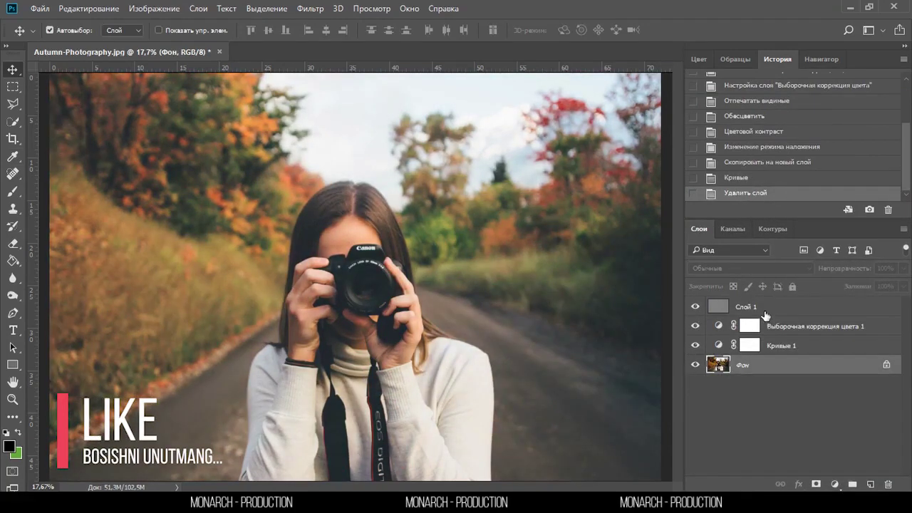
pyautogui.click(765, 313)
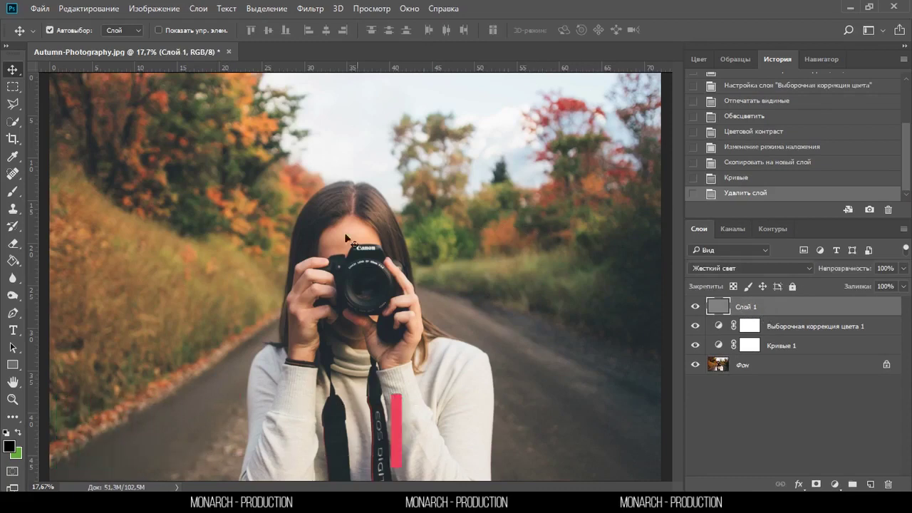
pyautogui.hotkey('ctrl', '0')
# Crop the photo to a 1:1 square framing the woman, then toggle Кривые 1 to compare.
pyautogui.click(11, 138)
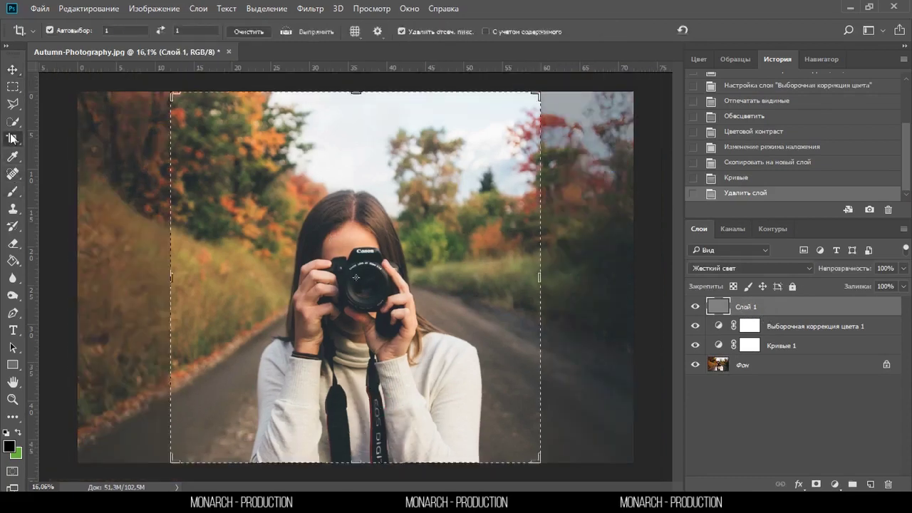
pyautogui.click(12, 69)
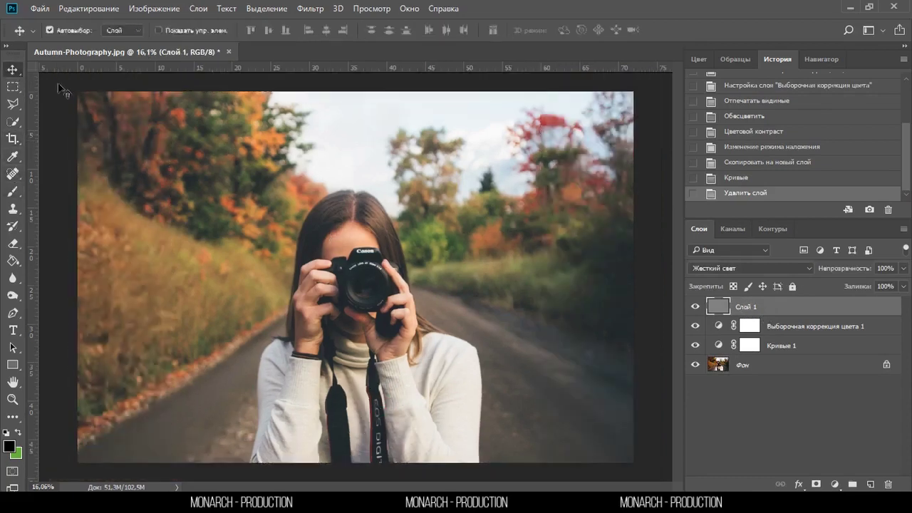
pyautogui.press('c')
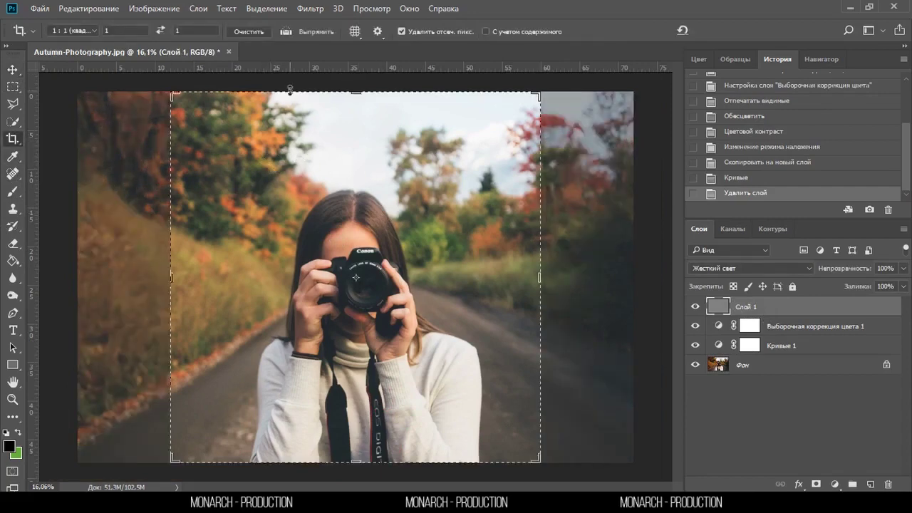
pyautogui.click(491, 137)
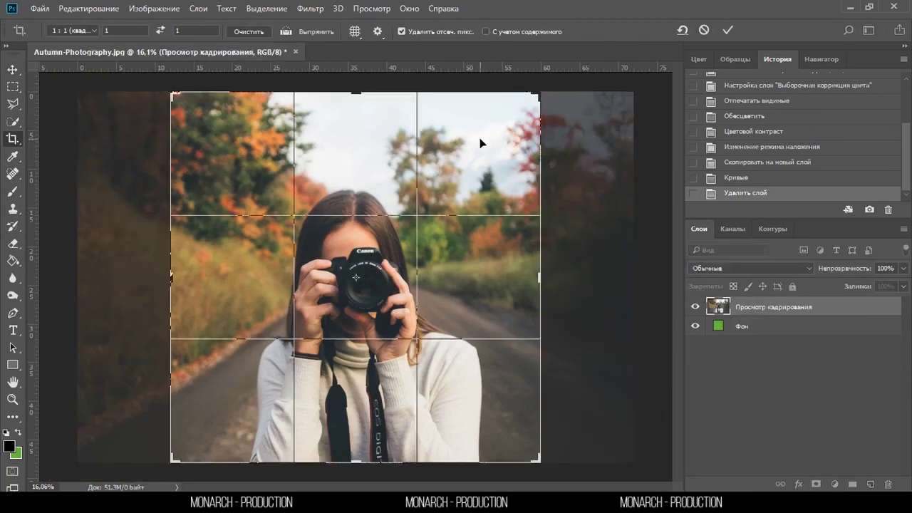
pyautogui.press('Return')
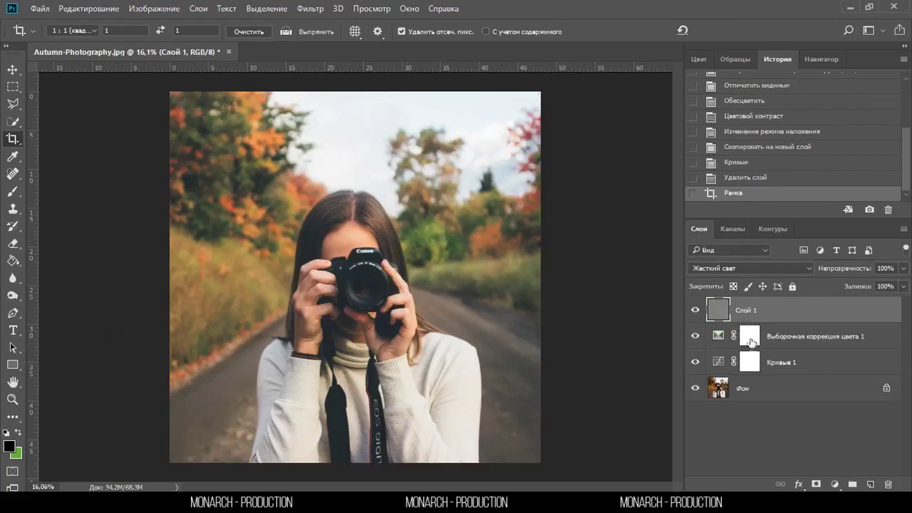
pyautogui.click(695, 361)
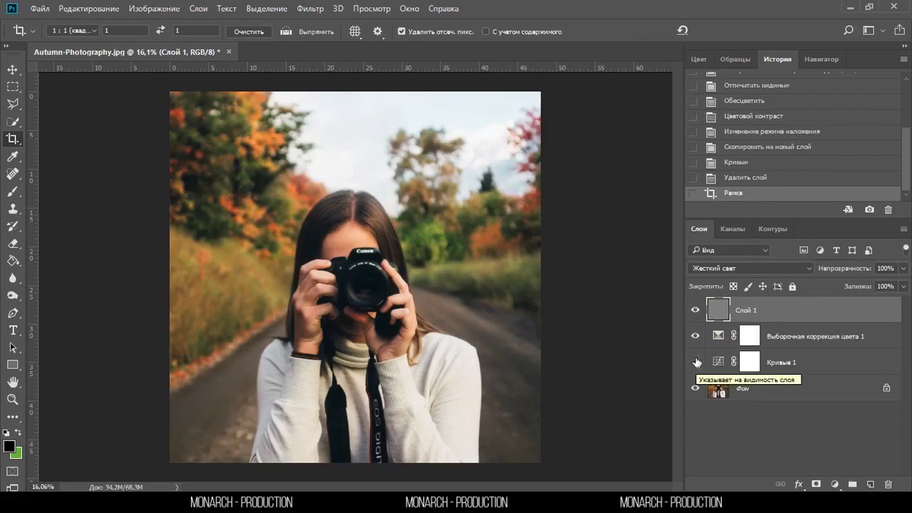
pyautogui.click(695, 362)
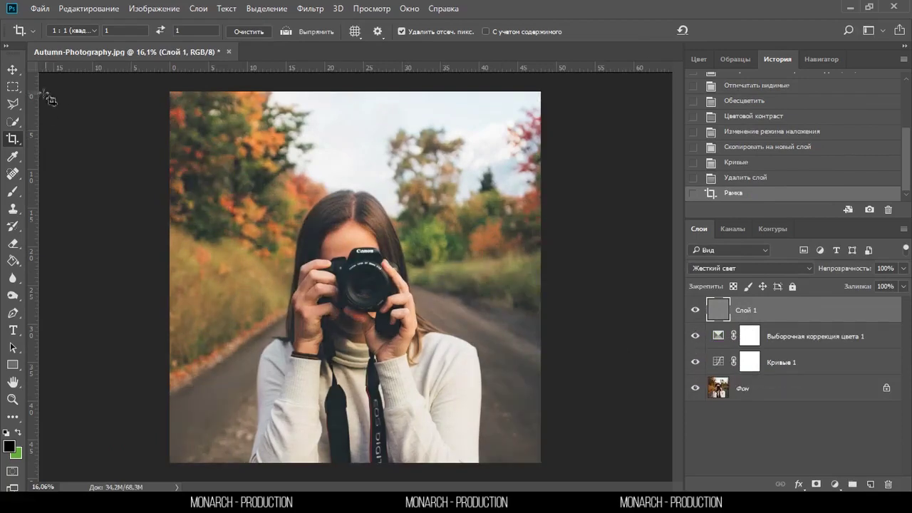
pyautogui.click(14, 87)
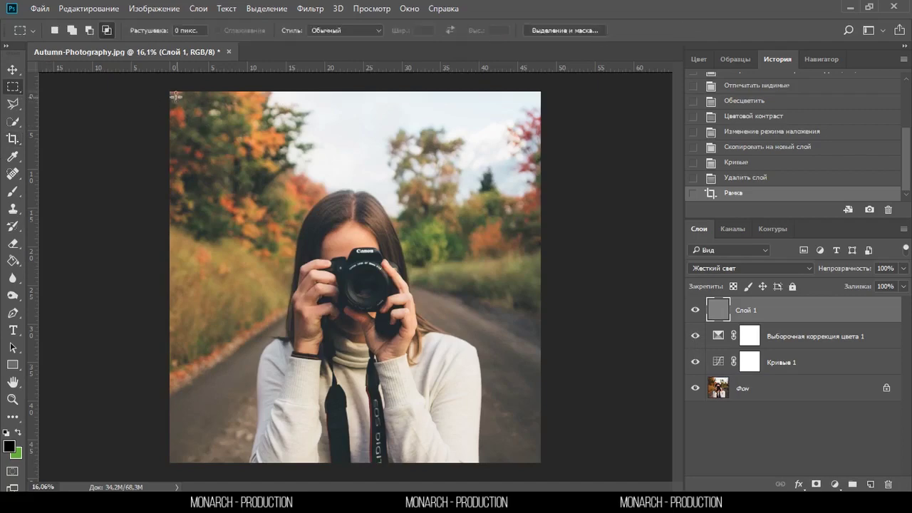
# Delete all photo layers, unlocking the background, leaving only a new empty Слой 1.
pyautogui.press('Delete')
pyautogui.press('Delete')
pyautogui.press('Delete')
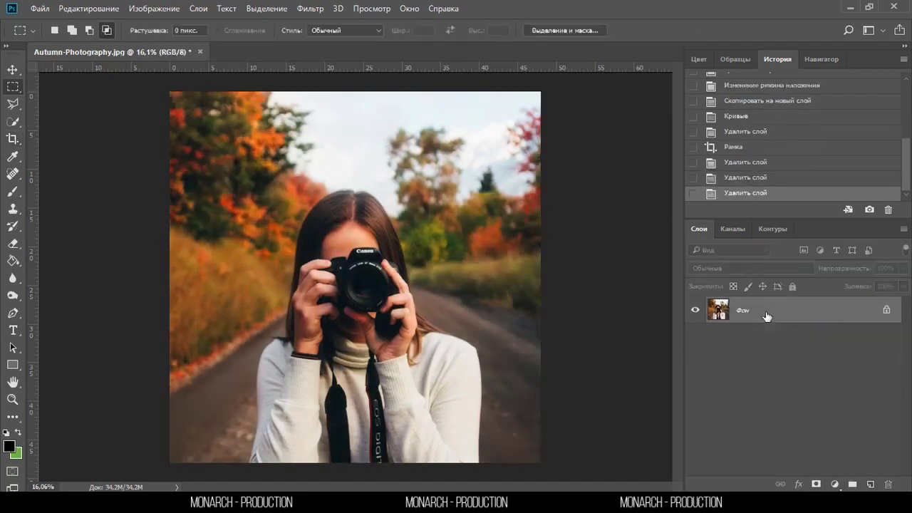
pyautogui.click(870, 483)
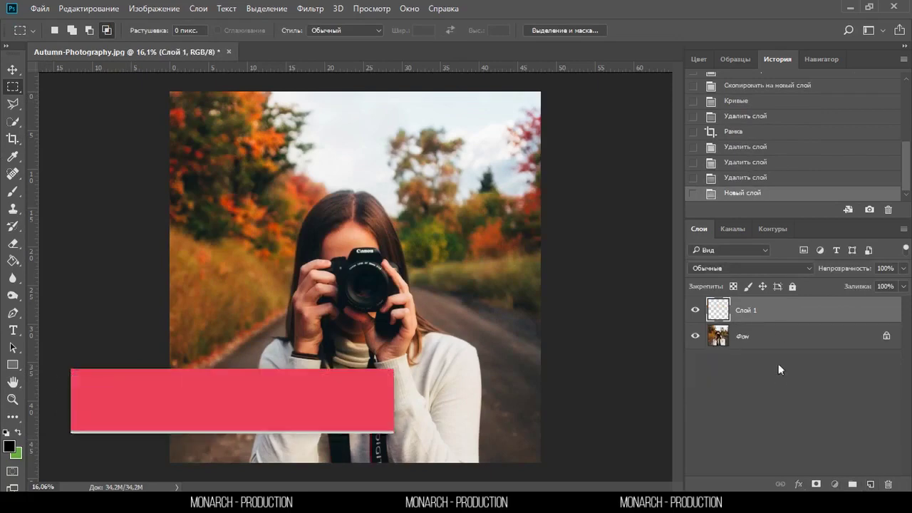
pyautogui.moveTo(778, 363); pyautogui.dragTo(777, 342)
pyautogui.click(810, 340)
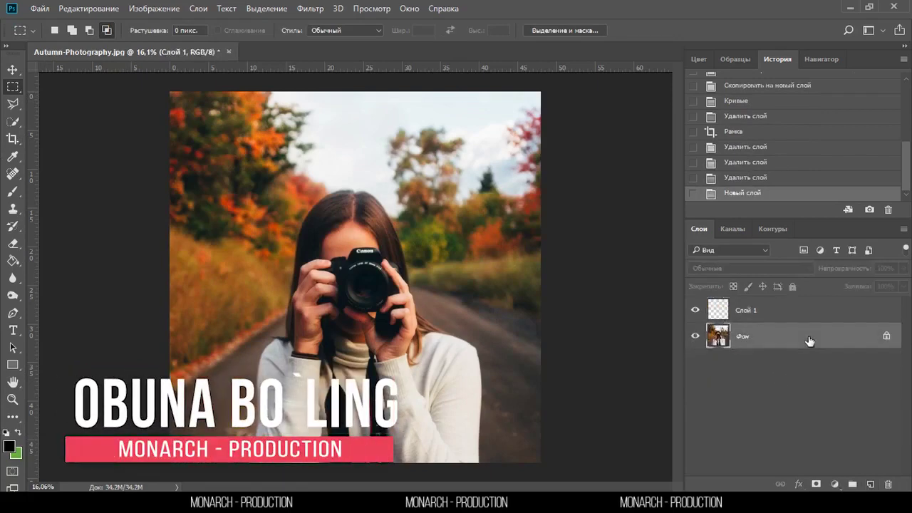
pyautogui.click(886, 335)
pyautogui.press('Delete')
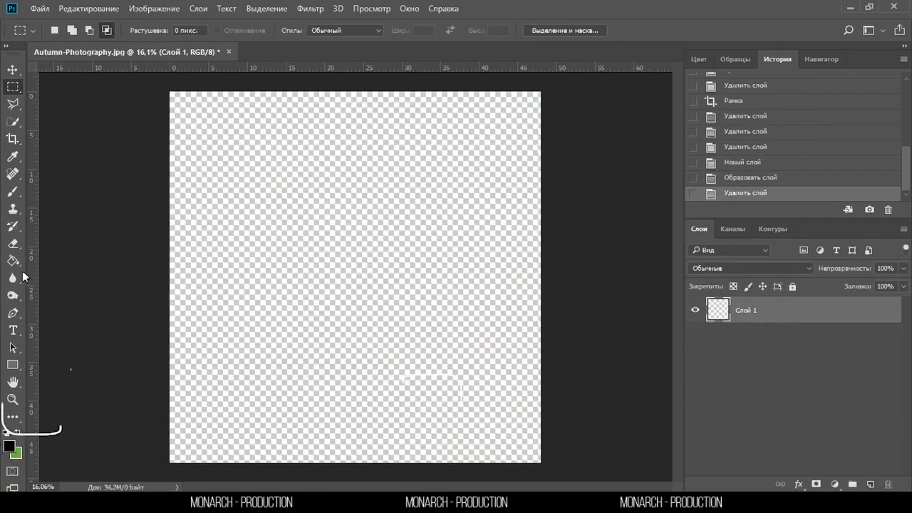
# Fill Слой 1 with red and a new Слой 2 above it with green.
pyautogui.press('g')
pyautogui.click(9, 446)
pyautogui.click(567, 151)
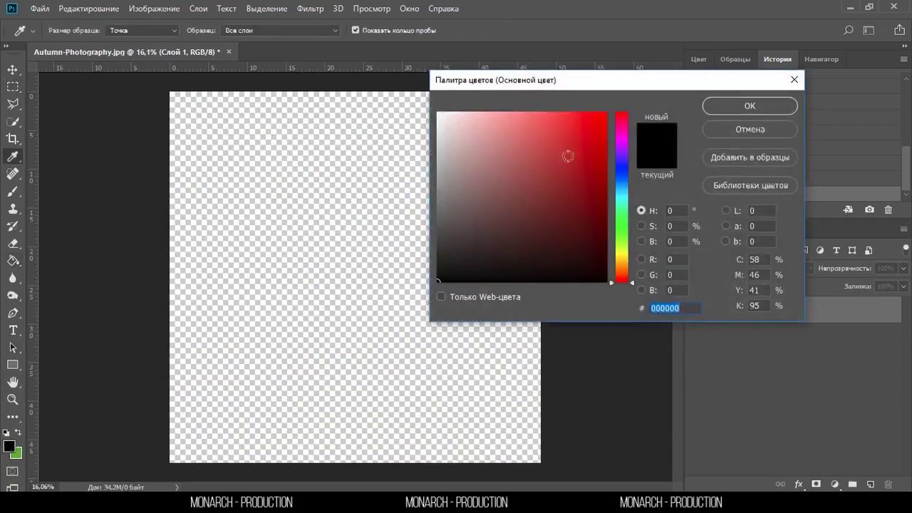
pyautogui.click(749, 105)
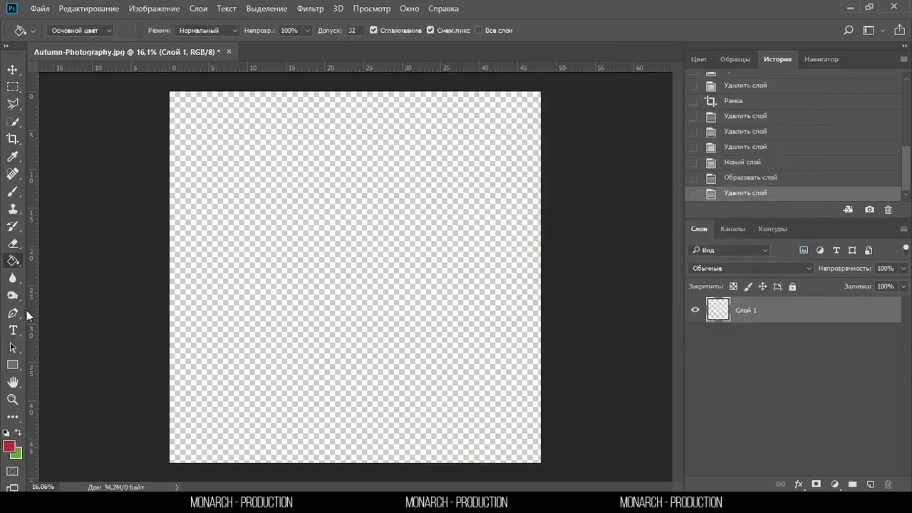
pyautogui.click(261, 238)
pyautogui.click(868, 486)
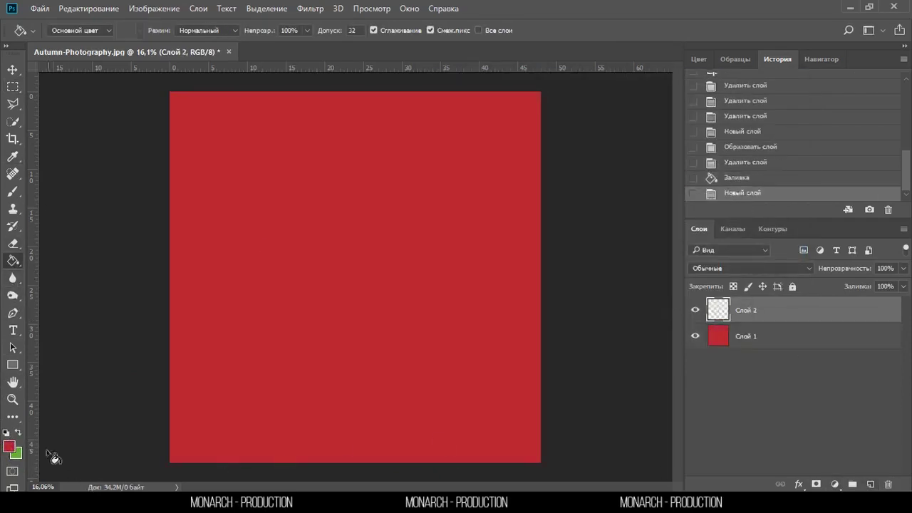
pyautogui.press('x')
pyautogui.click(369, 200)
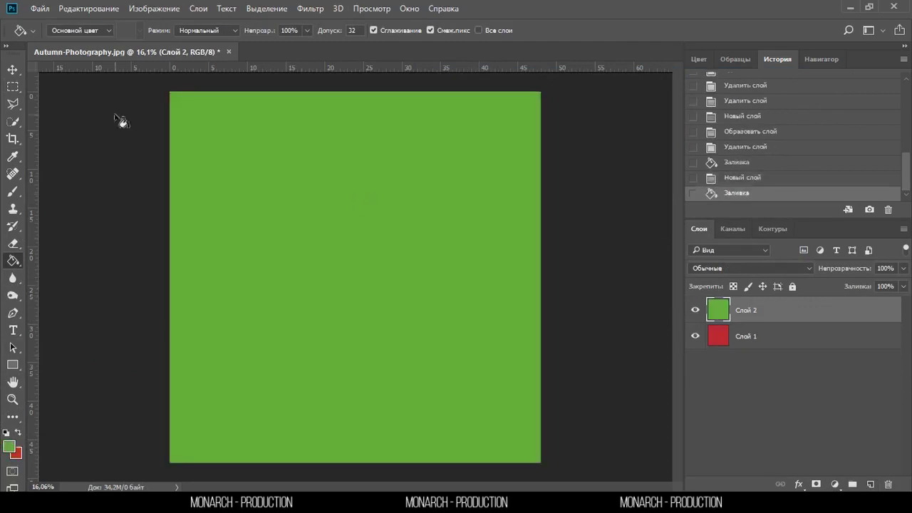
# Toggle the green Слой 2 to compare, then move the red Слой 1 above it.
pyautogui.click(12, 70)
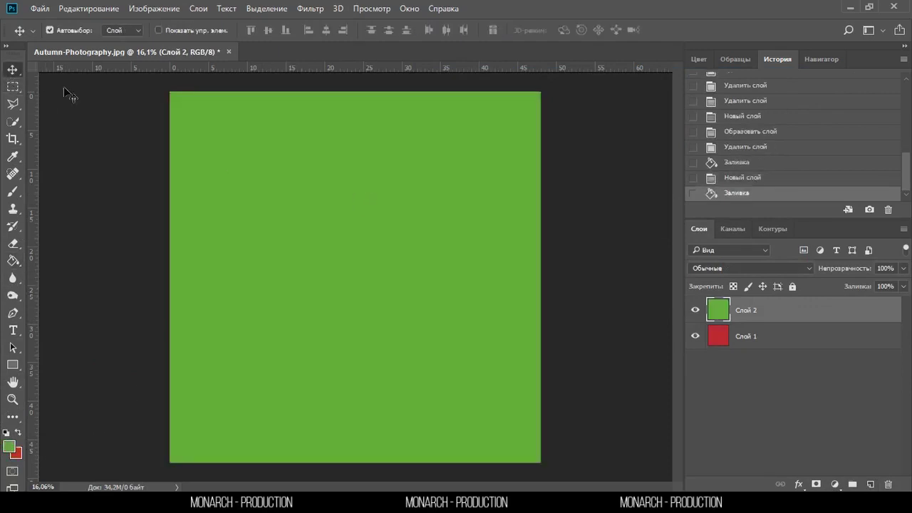
pyautogui.click(696, 312)
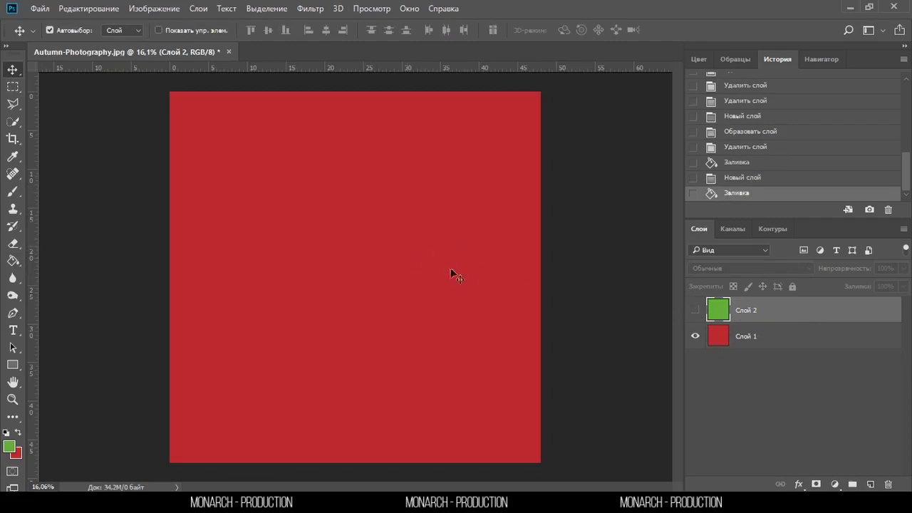
pyautogui.click(694, 313)
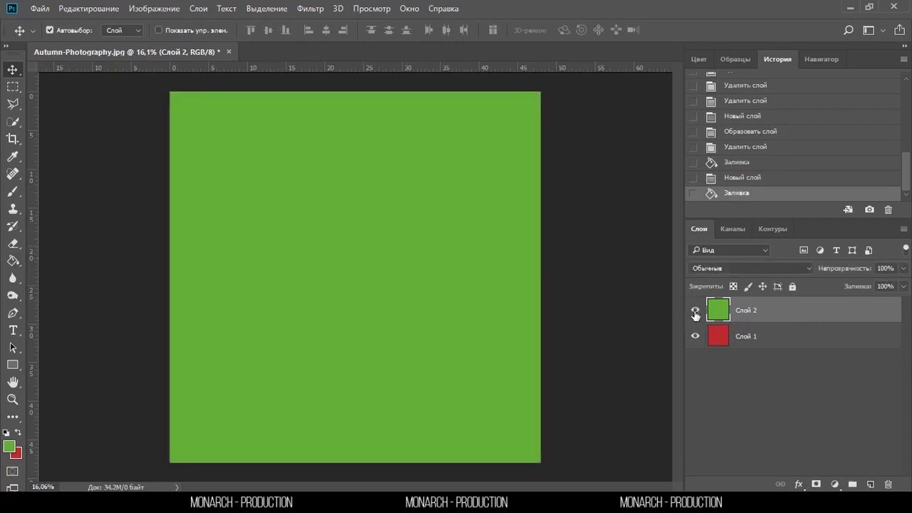
pyautogui.click(695, 314)
pyautogui.click(695, 313)
pyautogui.click(695, 310)
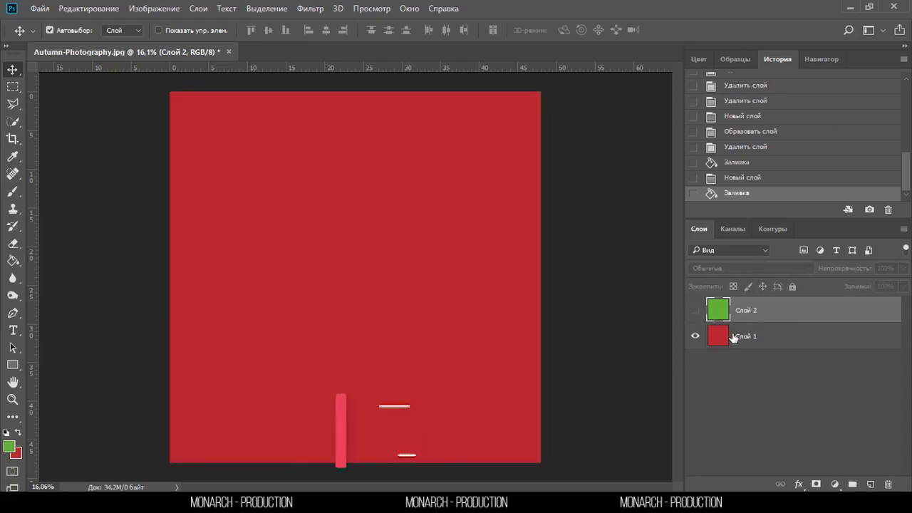
pyautogui.click(695, 310)
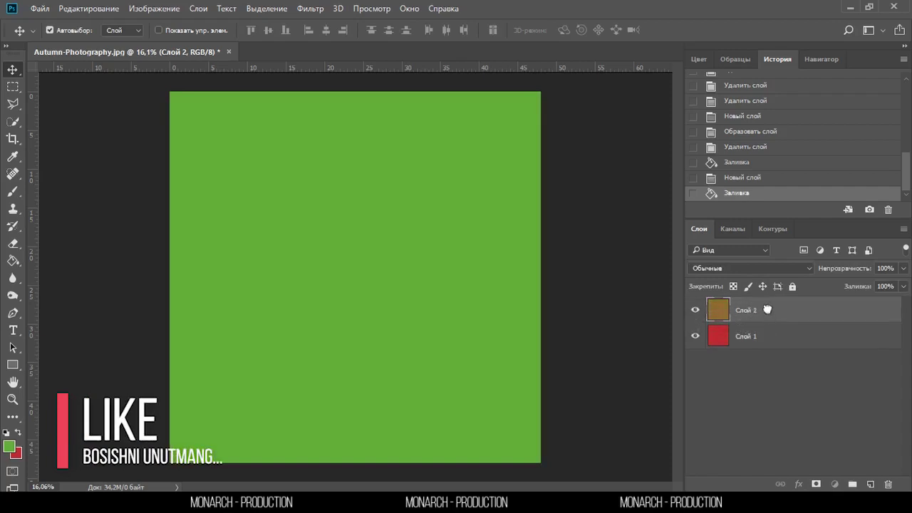
pyautogui.moveTo(769, 344); pyautogui.dragTo(767, 307)
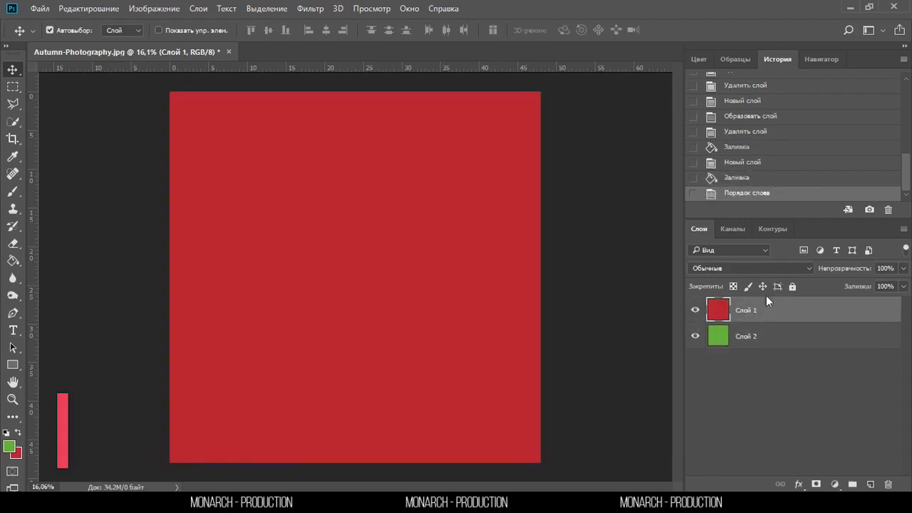
pyautogui.click(694, 311)
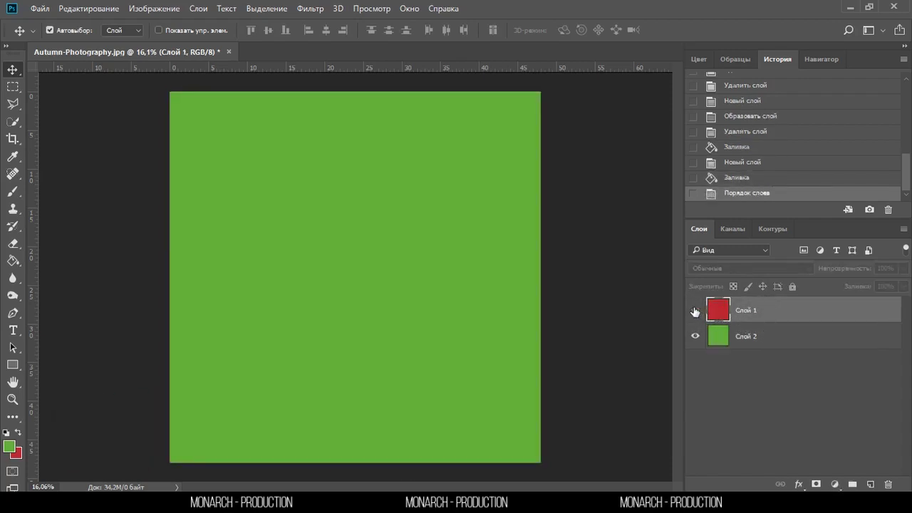
pyautogui.click(695, 311)
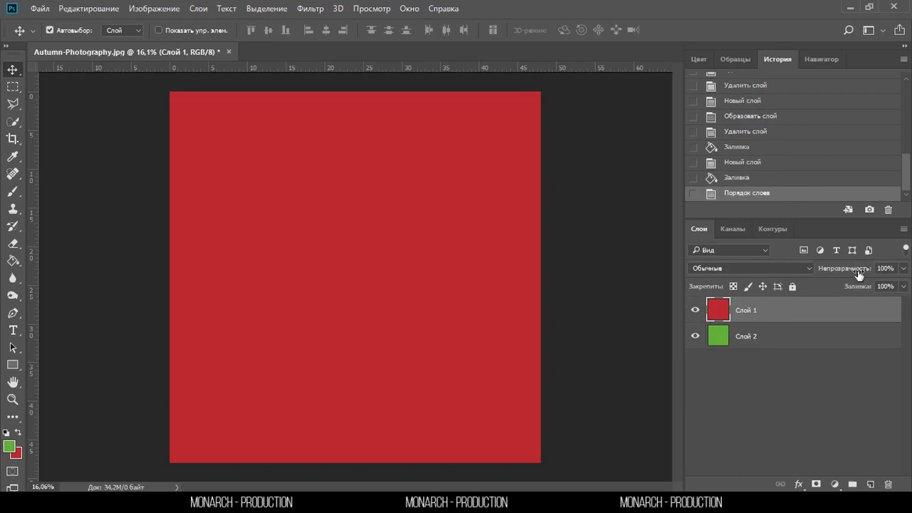
# Try the red layer at 87% opacity, restore 100%, then lower its Fill to about half.
pyautogui.press('8')
pyautogui.press('7')
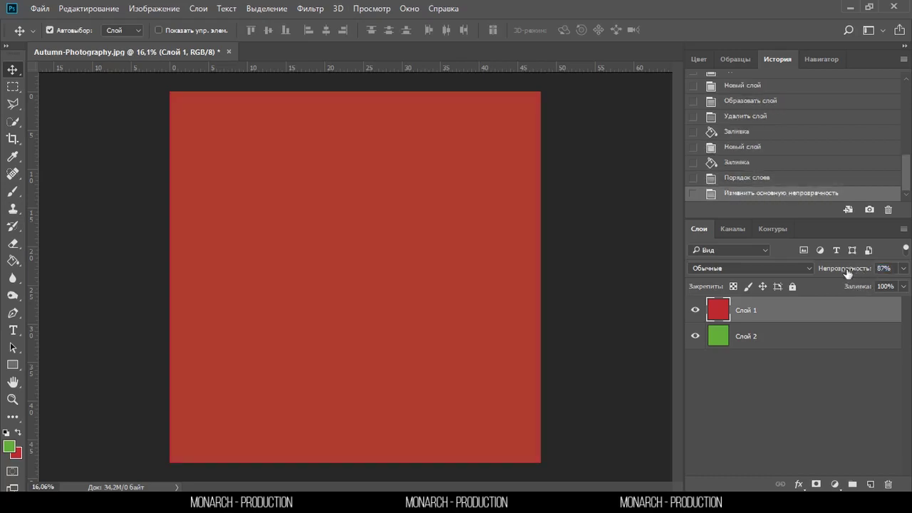
pyautogui.press('0')
pyautogui.hotkey('shift', '7')
pyautogui.hotkey('shift', '2')
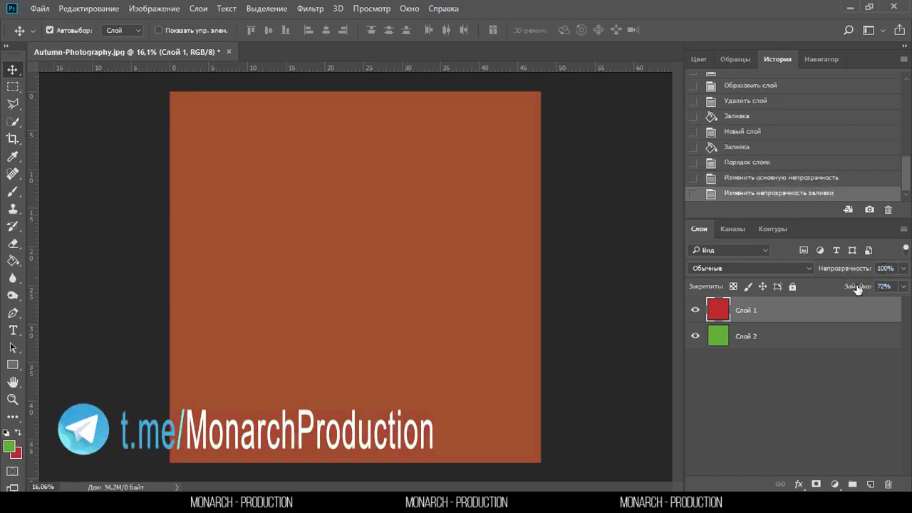
pyautogui.hotkey('shift', '5')
pyautogui.hotkey('shift', '6')
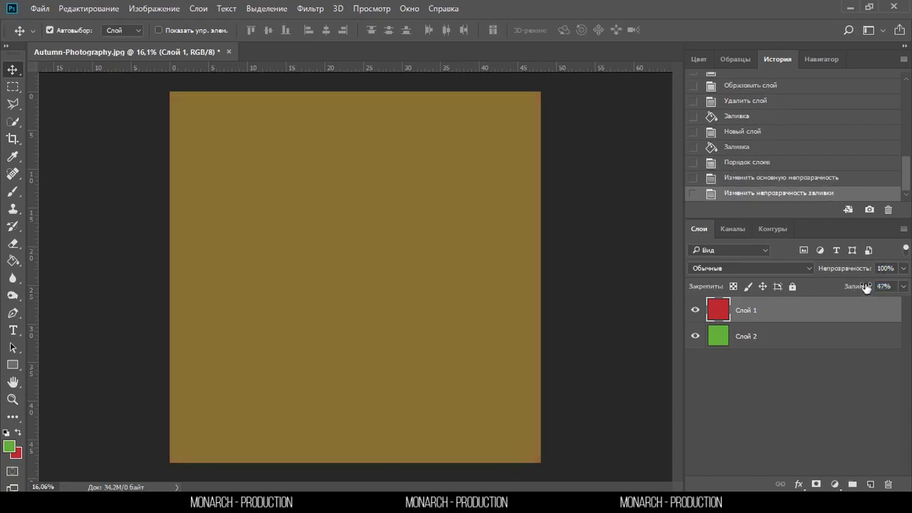
pyautogui.moveTo(863, 289)
pyautogui.mouseDown()
pyautogui.moveTo(852, 290)
pyautogui.moveTo(884, 286)
pyautogui.mouseUp()
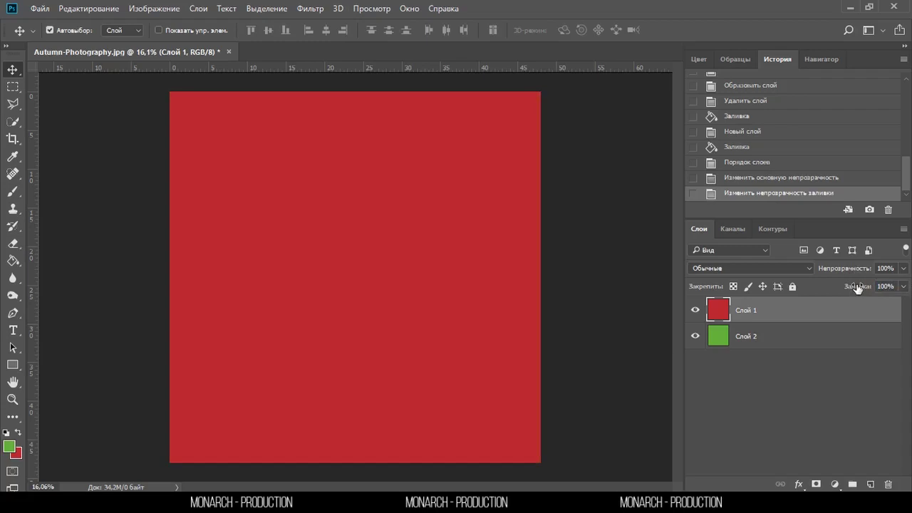
pyautogui.moveTo(857, 287)
pyautogui.mouseDown()
pyautogui.moveTo(834, 289)
pyautogui.moveTo(865, 273)
pyautogui.moveTo(876, 286)
pyautogui.mouseUp()
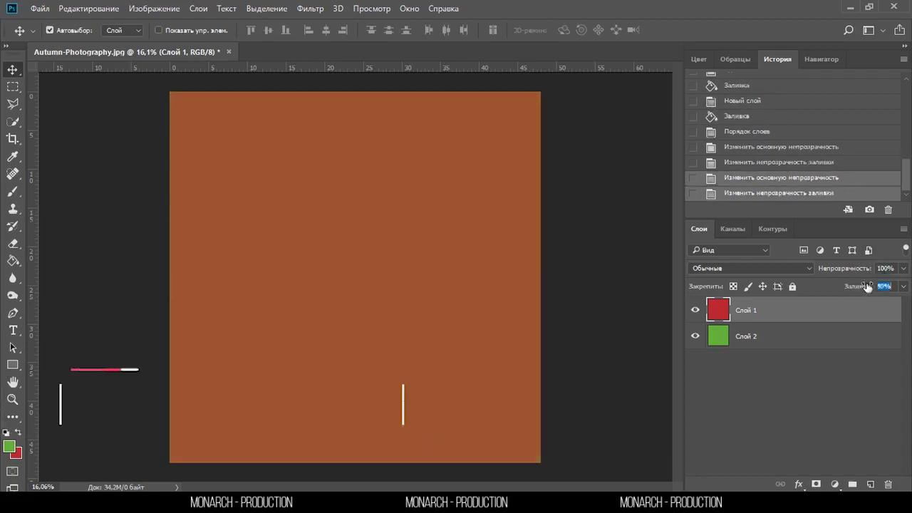
# Clear a rectangular area of the red layer with the marquee, then delete Слой 1.
pyautogui.scroll(5, 814, 143)
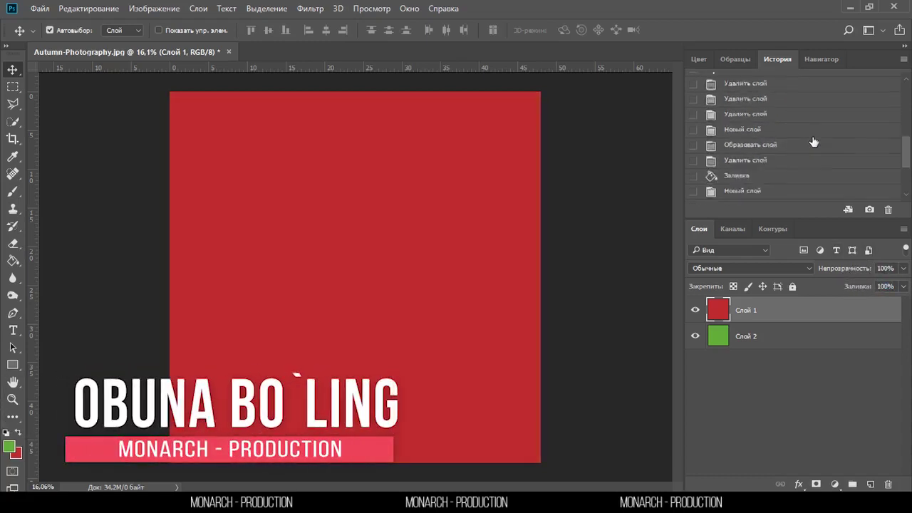
pyautogui.scroll(2, 813, 141)
pyautogui.scroll(3, 812, 143)
pyautogui.scroll(3, 811, 143)
pyautogui.scroll(3, 808, 157)
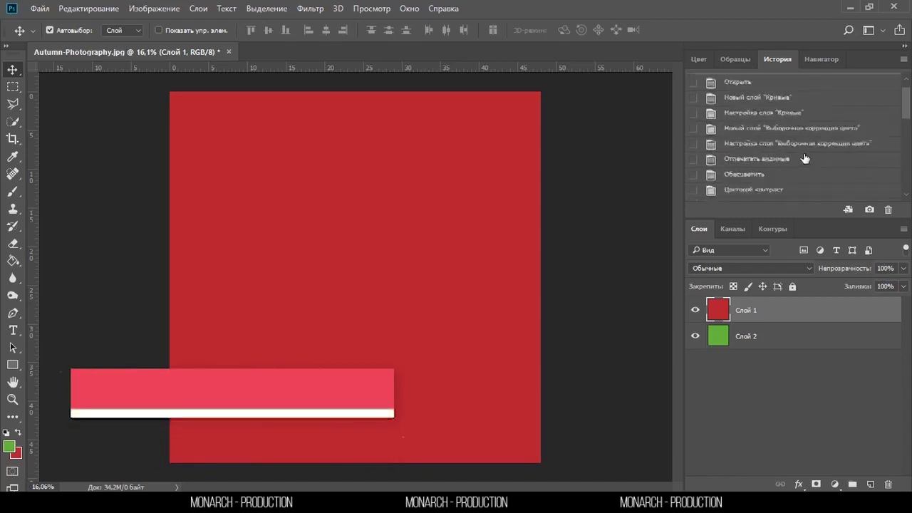
pyautogui.scroll(2, 803, 160)
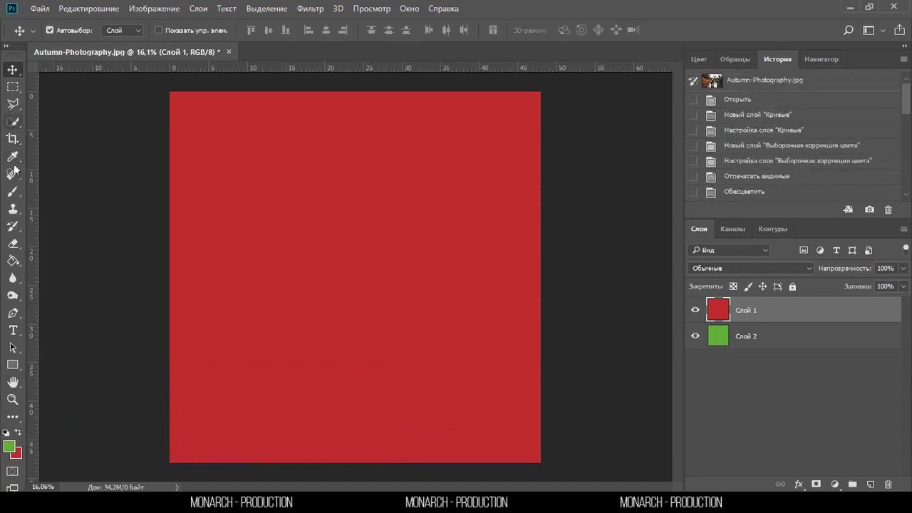
pyautogui.click(13, 86)
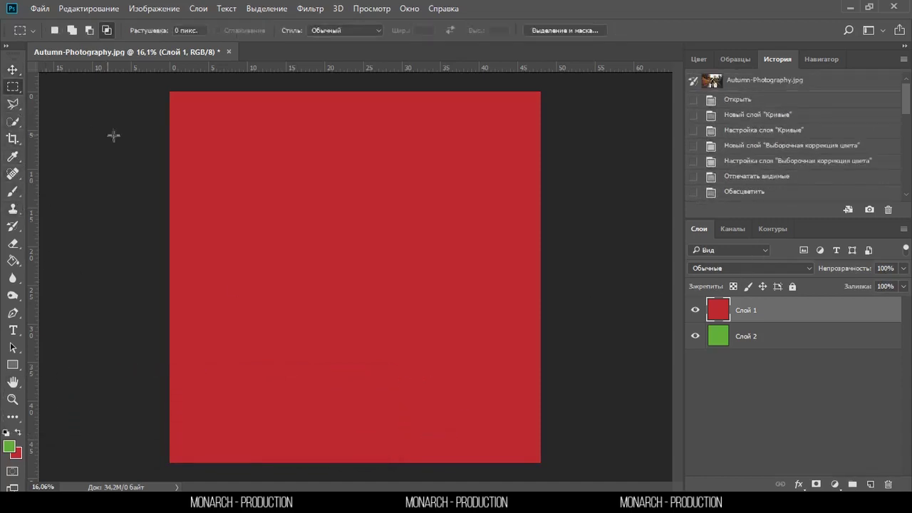
pyautogui.moveTo(209, 143); pyautogui.dragTo(297, 248)
pyautogui.press('Delete')
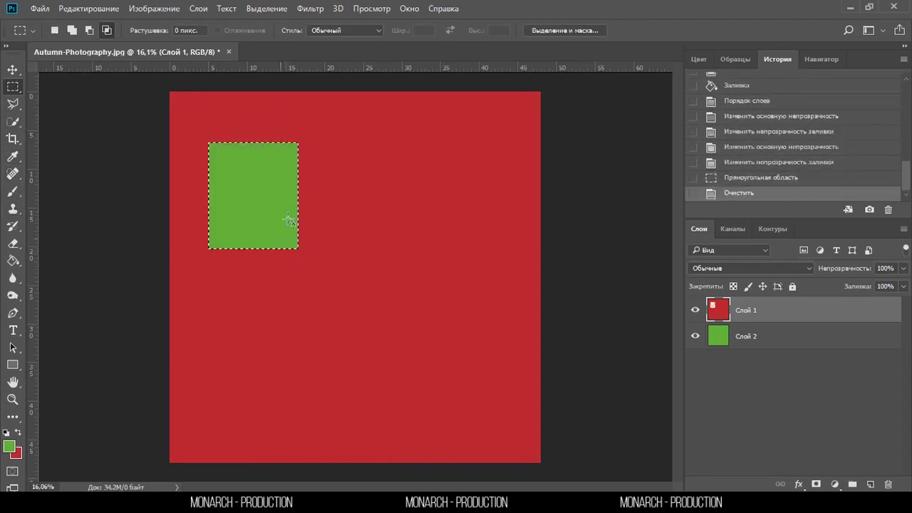
pyautogui.moveTo(389, 242); pyautogui.dragTo(444, 312)
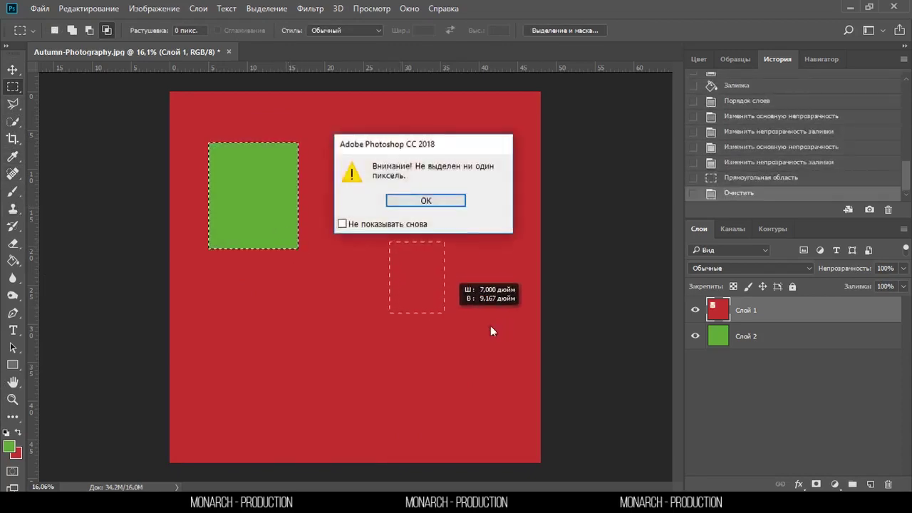
pyautogui.click(438, 202)
pyautogui.press('Delete')
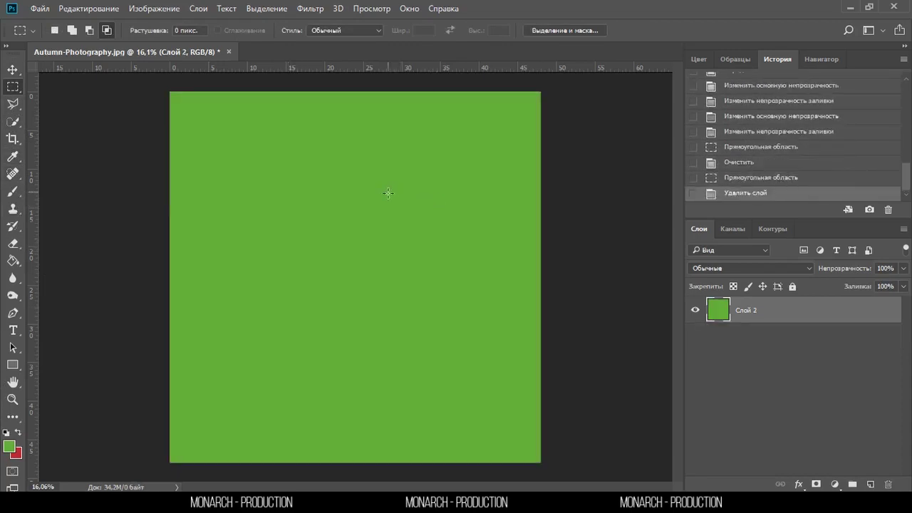
# Paint brush strokes on the green Слой 2, switching the brush colour to red.
pyautogui.click(13, 190)
pyautogui.click(792, 417)
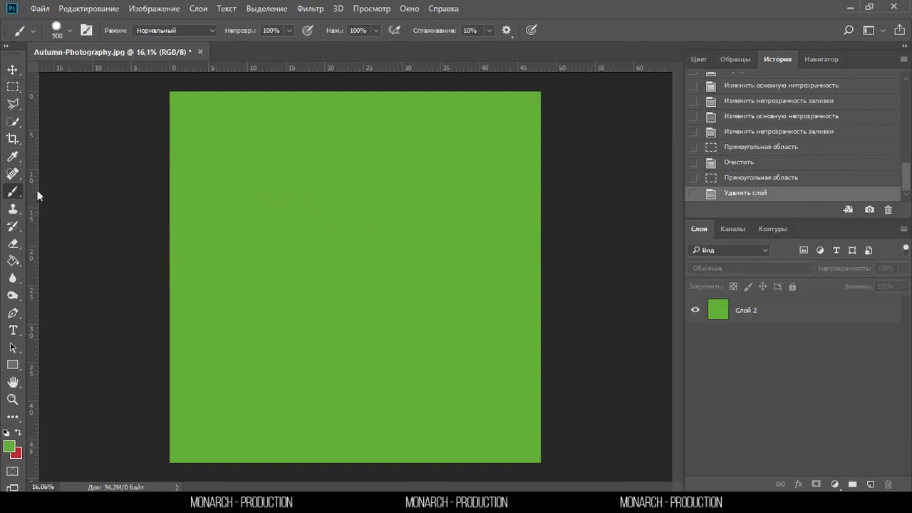
pyautogui.click(300, 187)
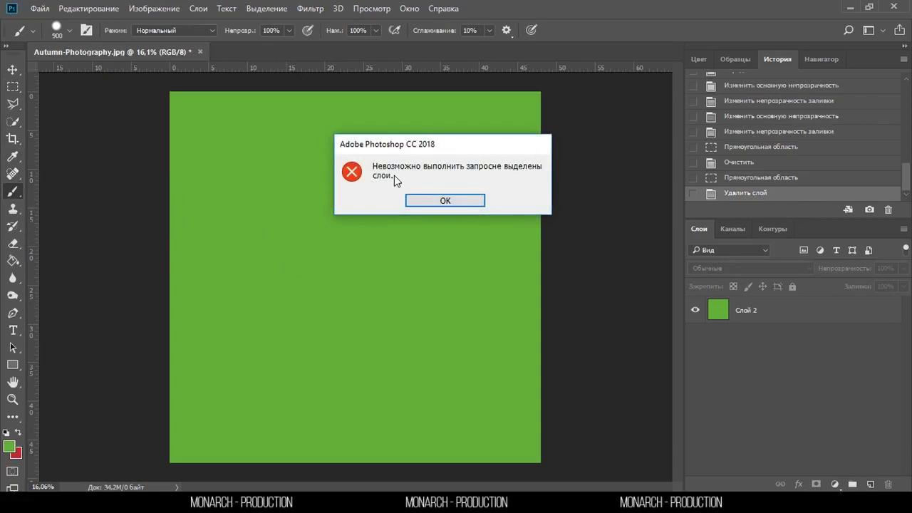
pyautogui.click(447, 201)
pyautogui.click(768, 321)
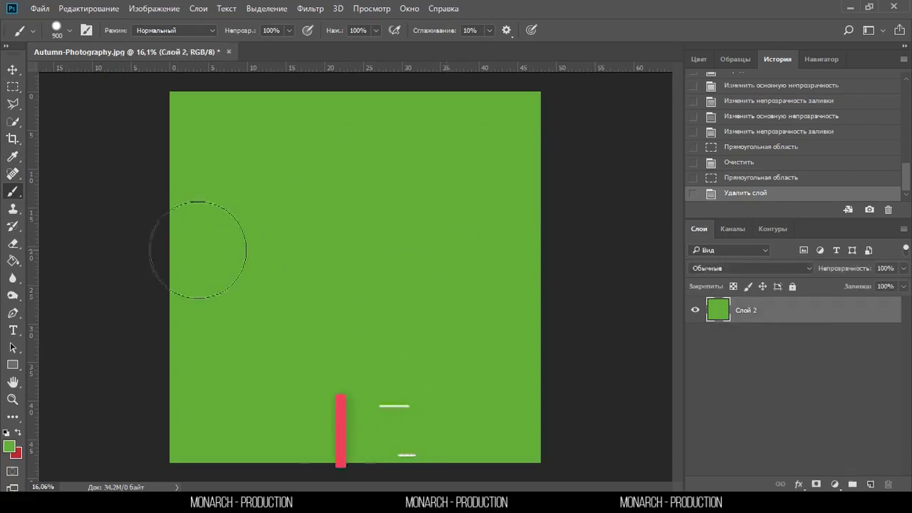
pyautogui.moveTo(322, 335); pyautogui.dragTo(424, 258)
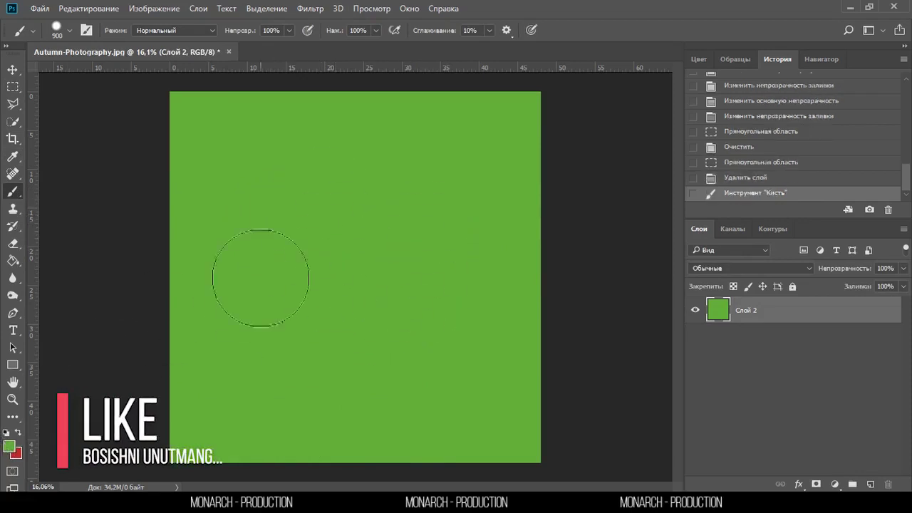
pyautogui.press('x')
pyautogui.moveTo(308, 227); pyautogui.dragTo(306, 325)
# Step back in History to the earlier toned autumn portrait states.
pyautogui.scroll(5, 810, 122)
pyautogui.scroll(3, 810, 122)
pyautogui.scroll(3, 751, 127)
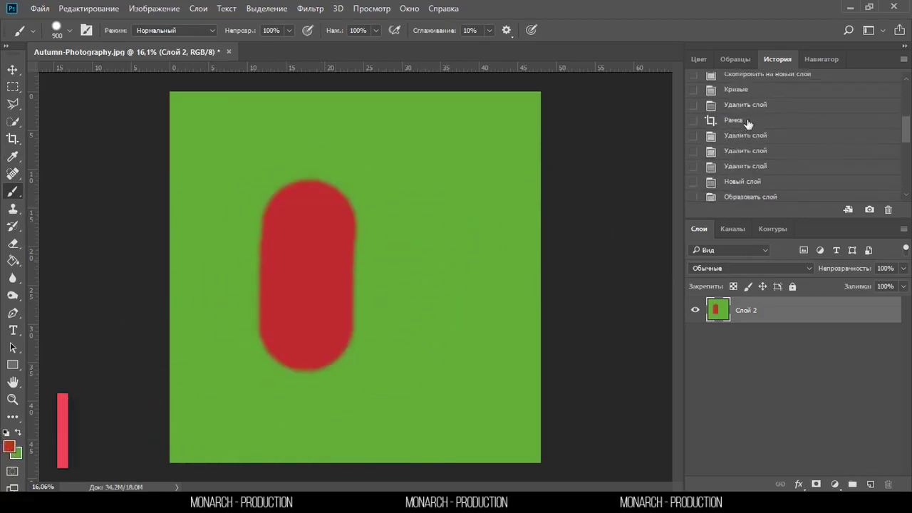
pyautogui.scroll(3, 749, 124)
pyautogui.scroll(1, 768, 121)
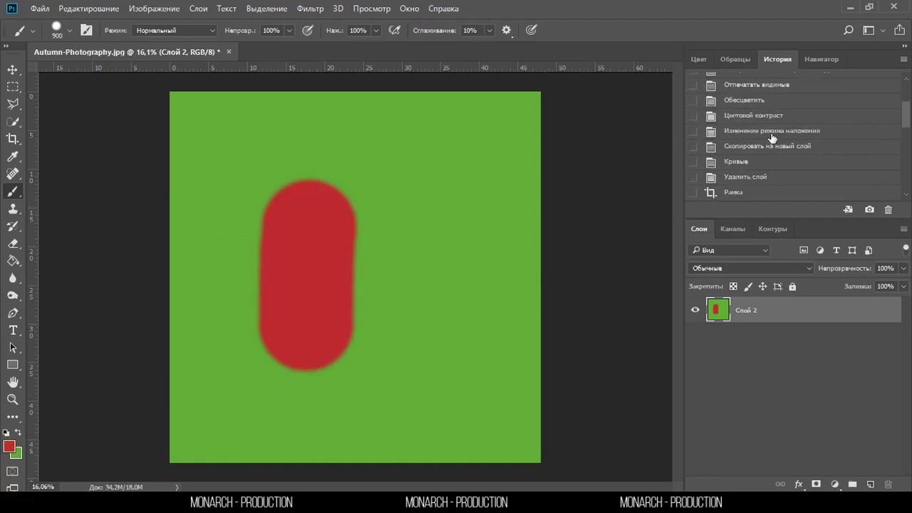
pyautogui.click(769, 131)
pyautogui.click(767, 147)
# Revert History to the square crop state, then change the Curves 1 layer's opacity.
pyautogui.click(755, 188)
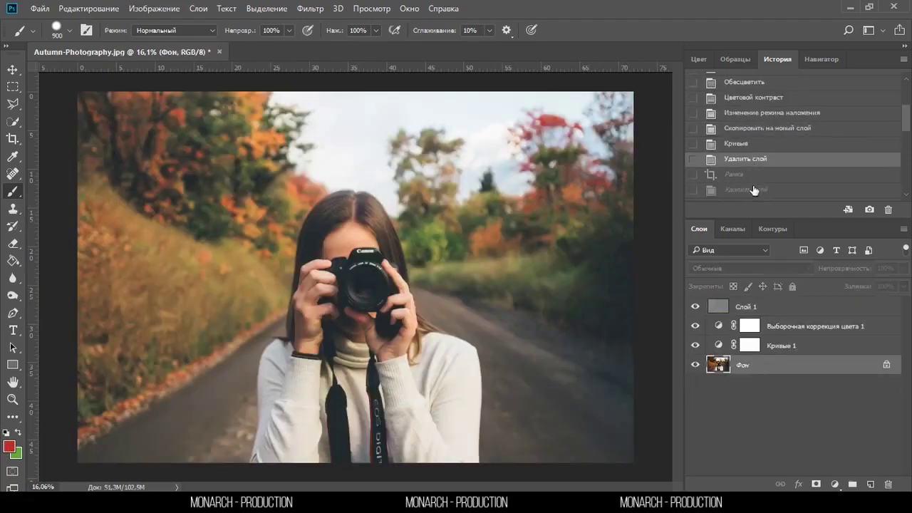
pyautogui.scroll(-1, 766, 143)
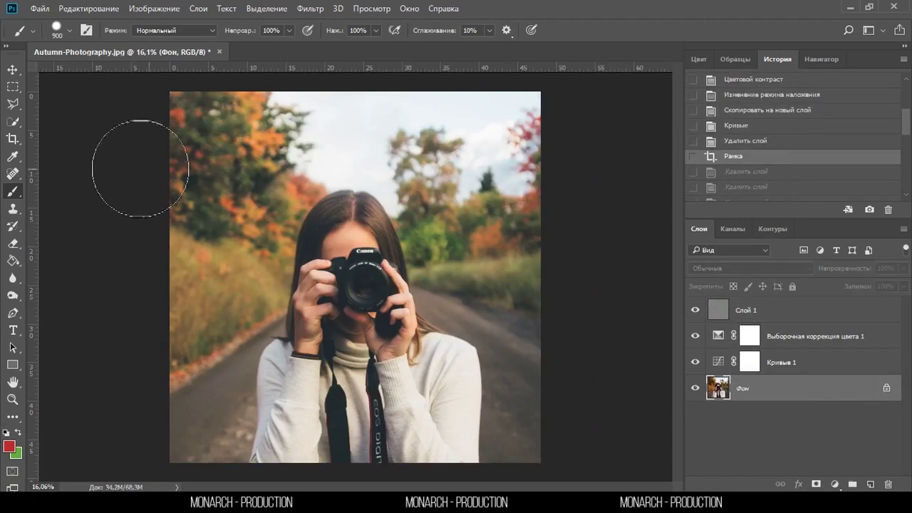
pyautogui.click(12, 70)
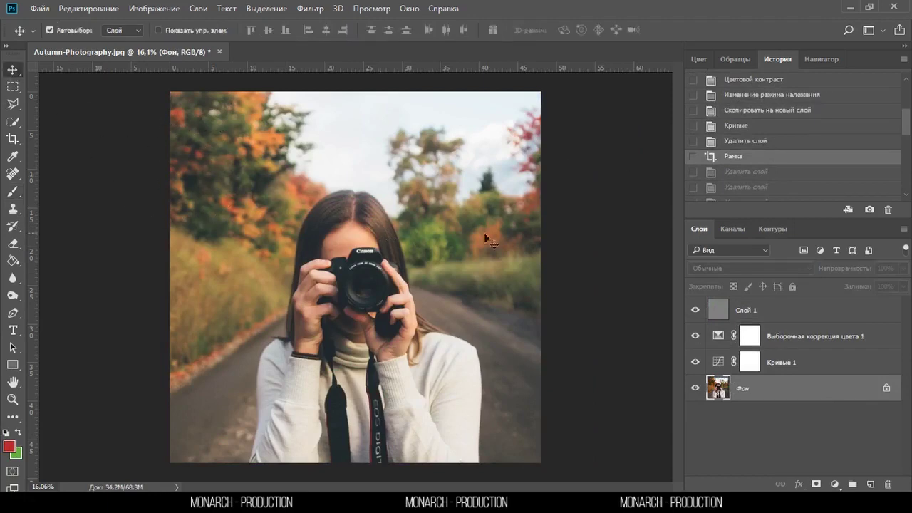
pyautogui.click(802, 363)
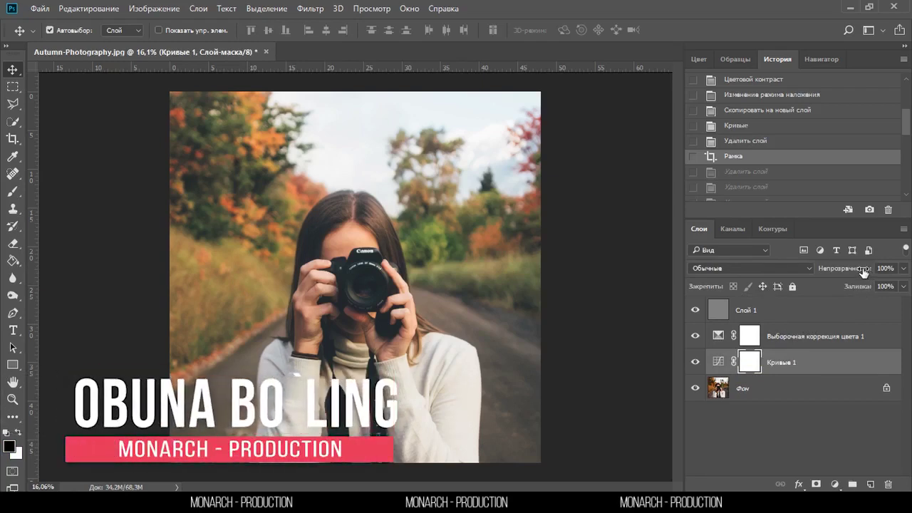
pyautogui.moveTo(863, 272)
pyautogui.mouseDown()
pyautogui.moveTo(852, 272)
pyautogui.moveTo(861, 270)
pyautogui.mouseUp()
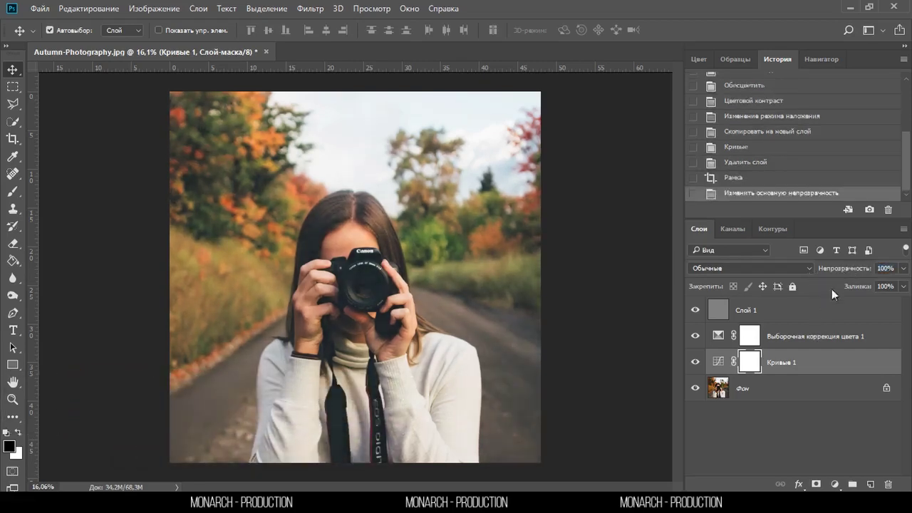